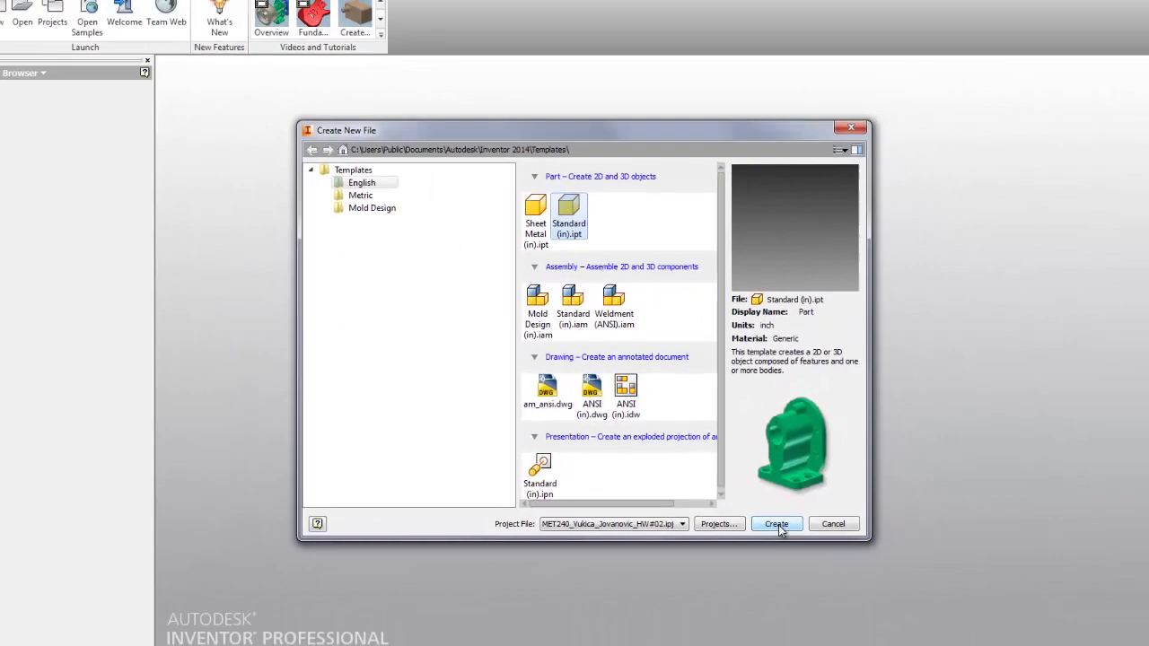
Step: Create a new part from the English Standard (in).ipt template
left_click(776, 524)
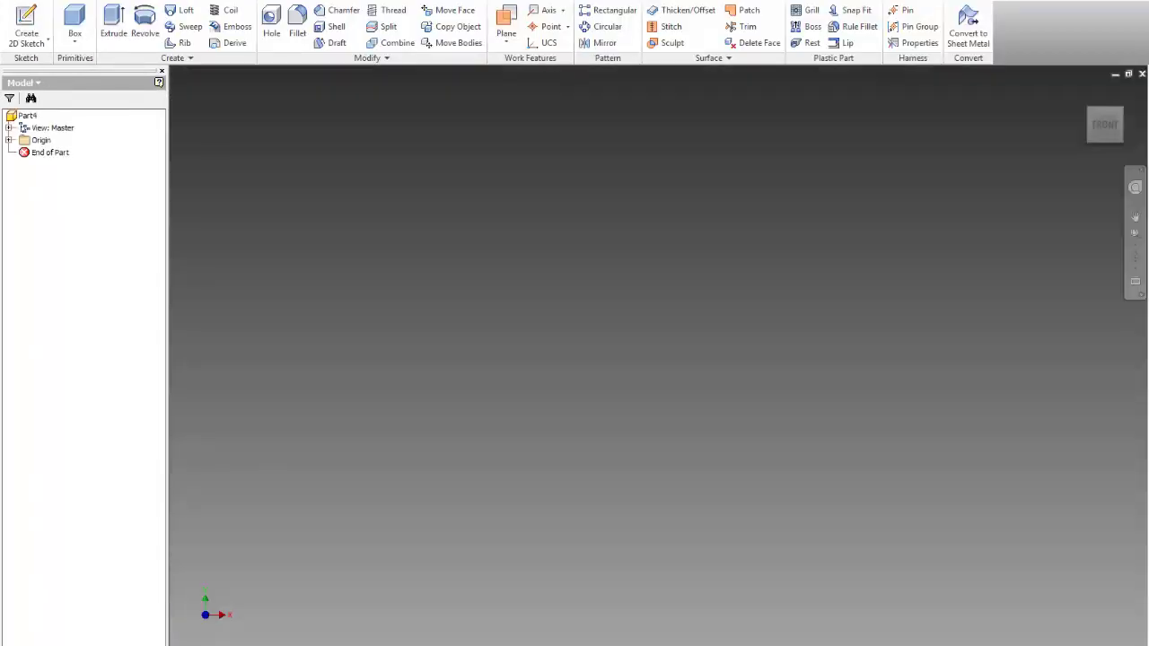
Step: In the Word homework document, copy the Spacer_Plate file-naming line and review the drawing
left_click(274, 610)
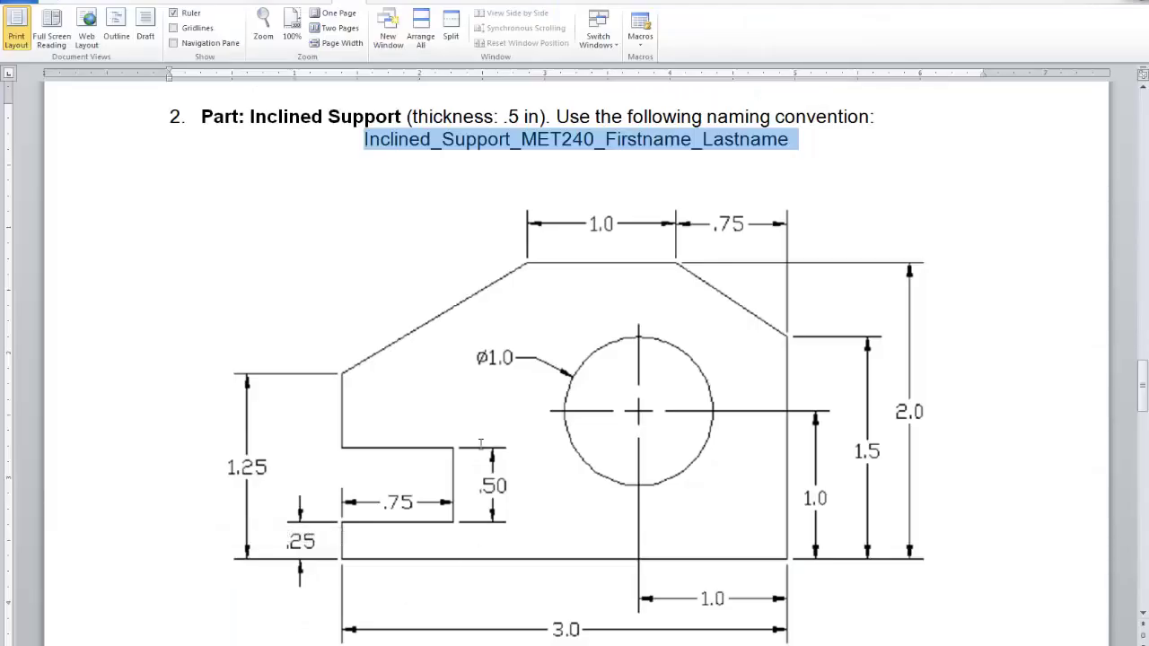
scroll(575, 359, "up", 10)
scroll(480, 446, "up", 15)
scroll(482, 437, "down", 3)
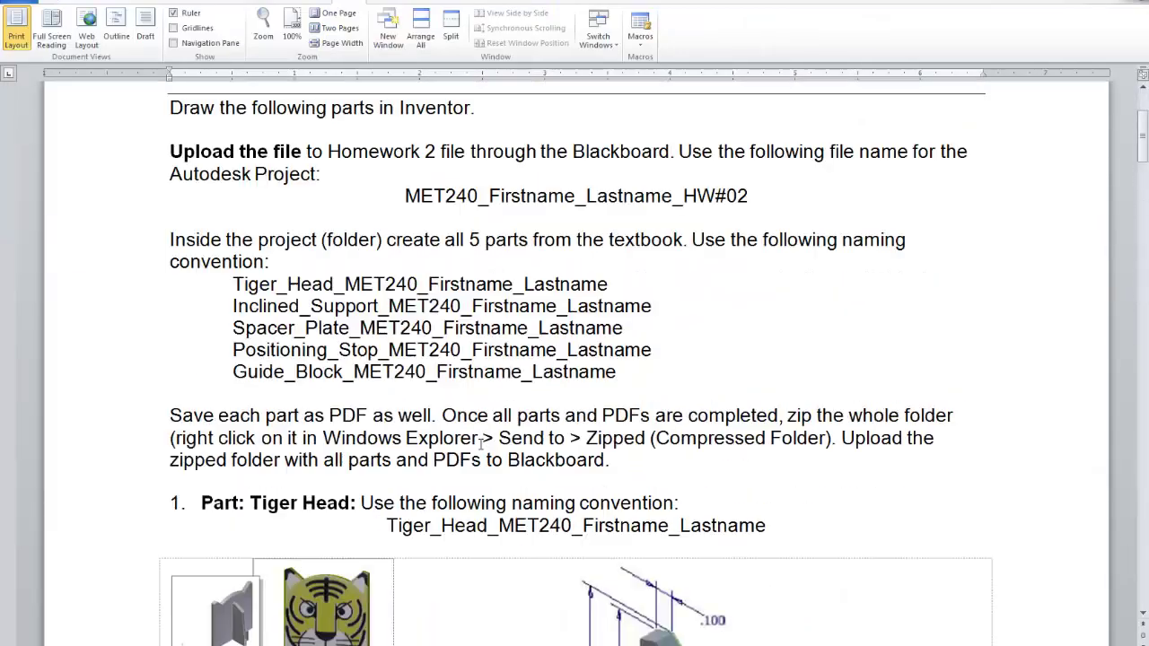
triple_click(521, 329)
key("ctrl+c")
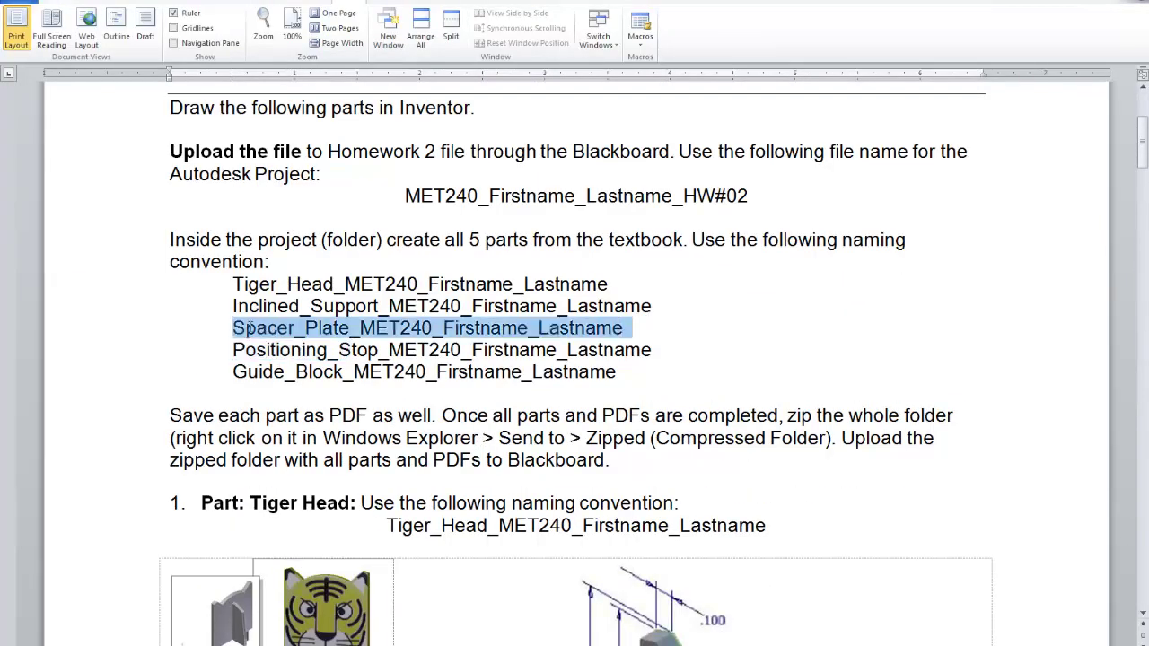
right_click(248, 330)
scroll(482, 398, "down", 20)
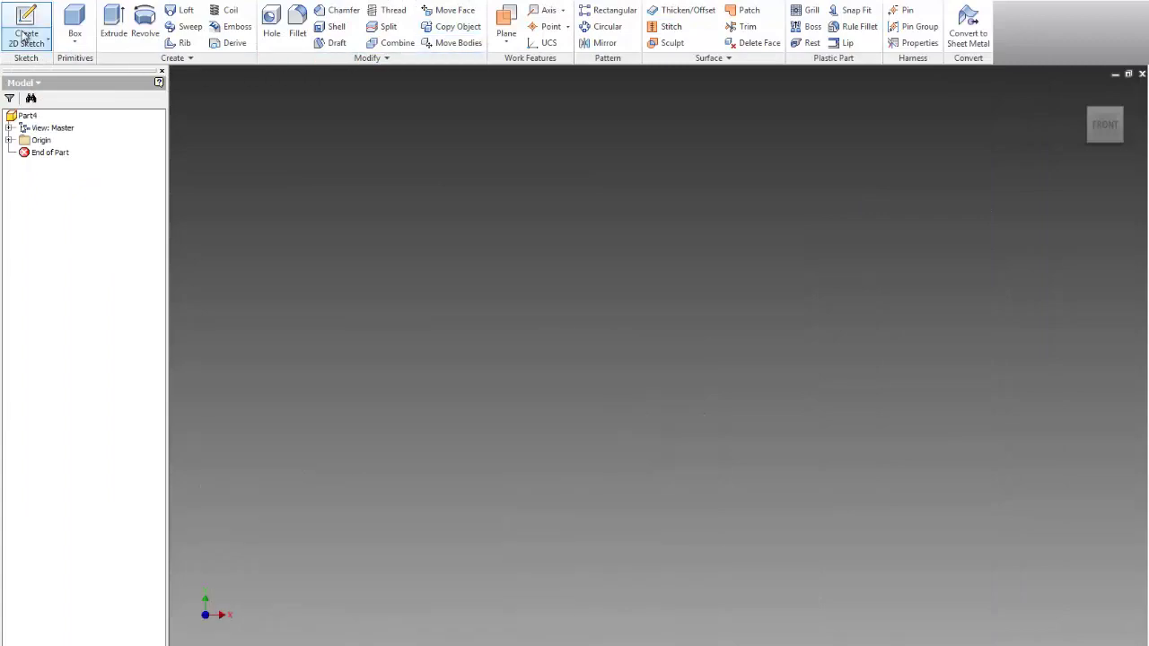
Step: Save the part under the pasted Spacer_Plate_MET240 name, replacing Firstname_Lastname with the student's name
left_click(14, 2)
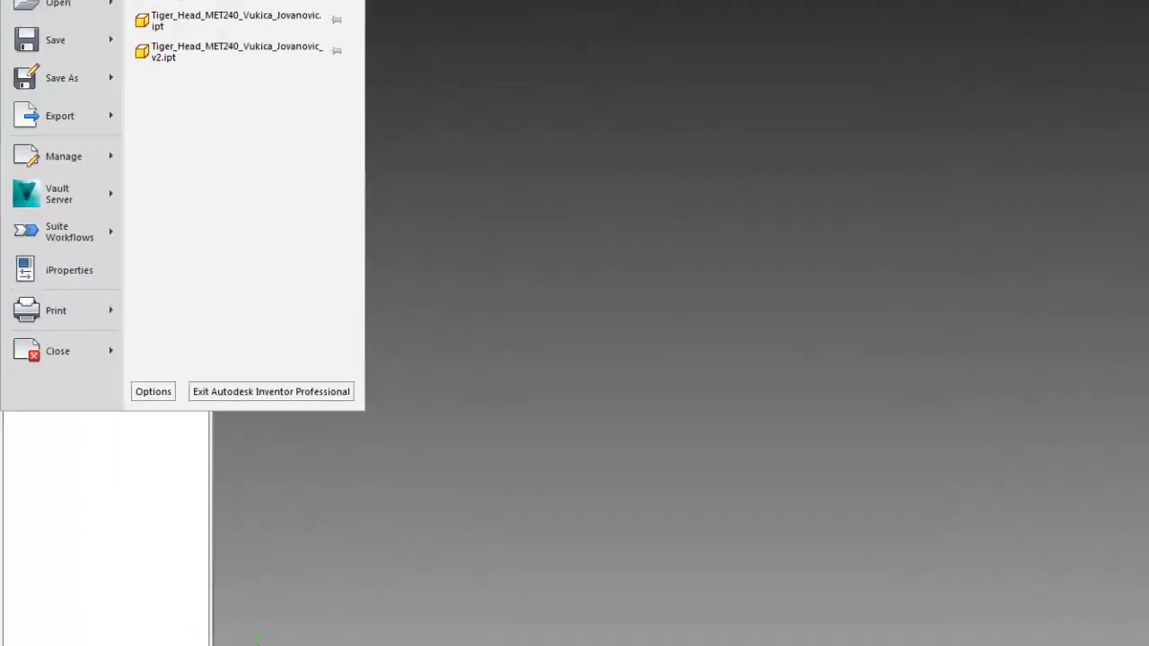
left_click(73, 72)
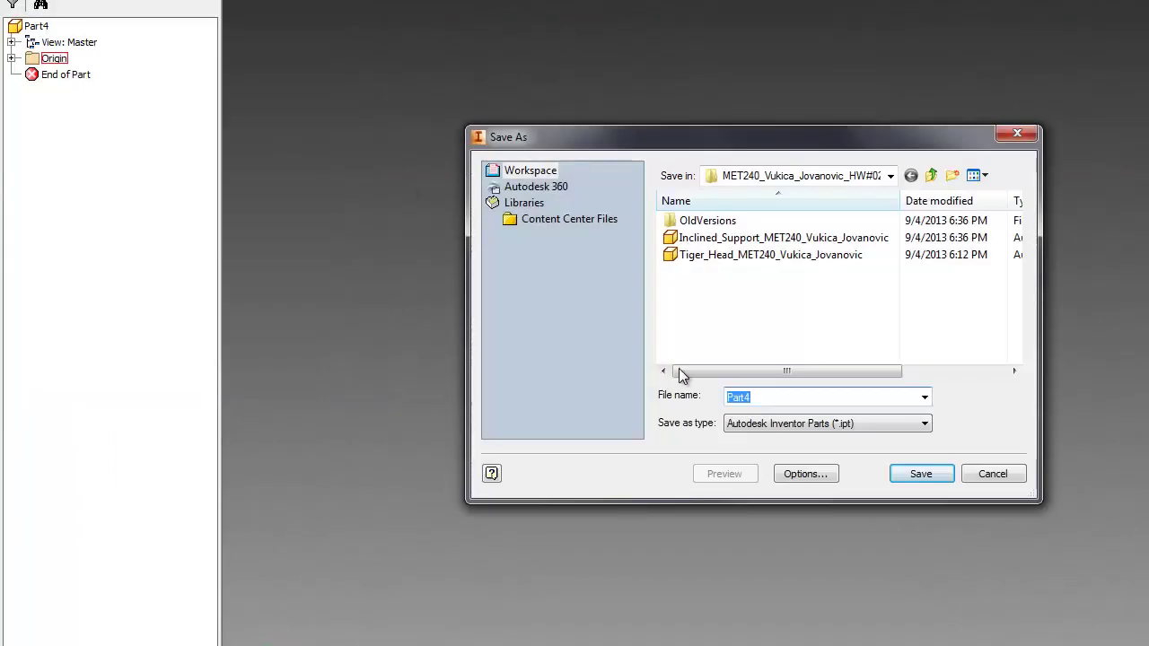
key("ctrl+v")
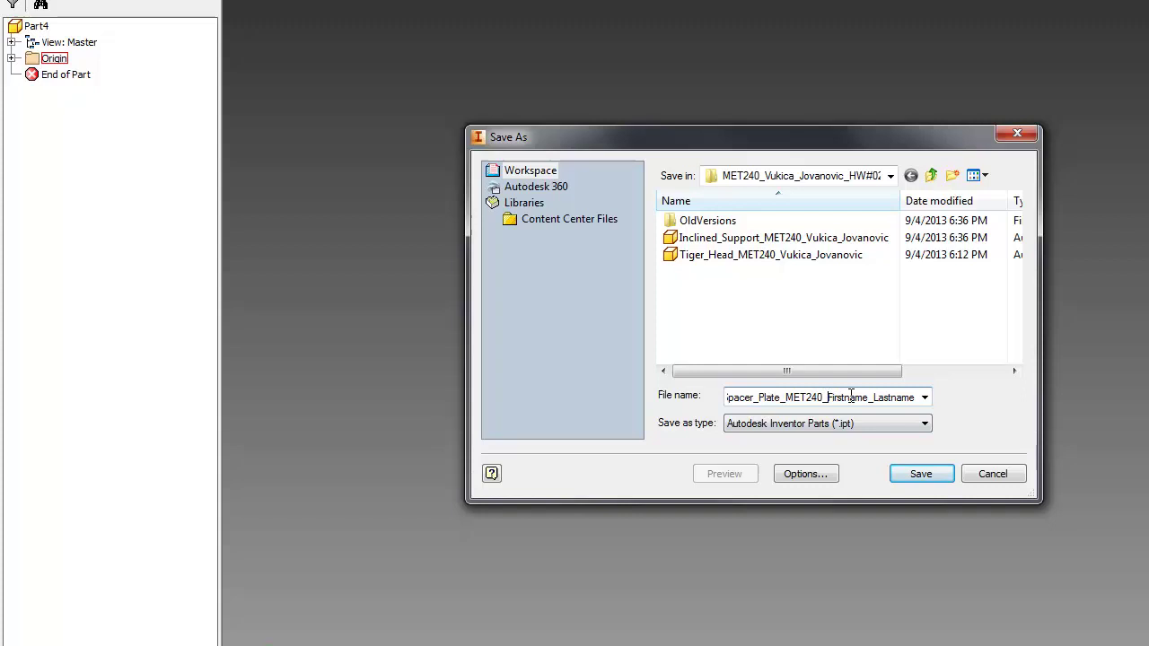
key("shift+End")
type("V")
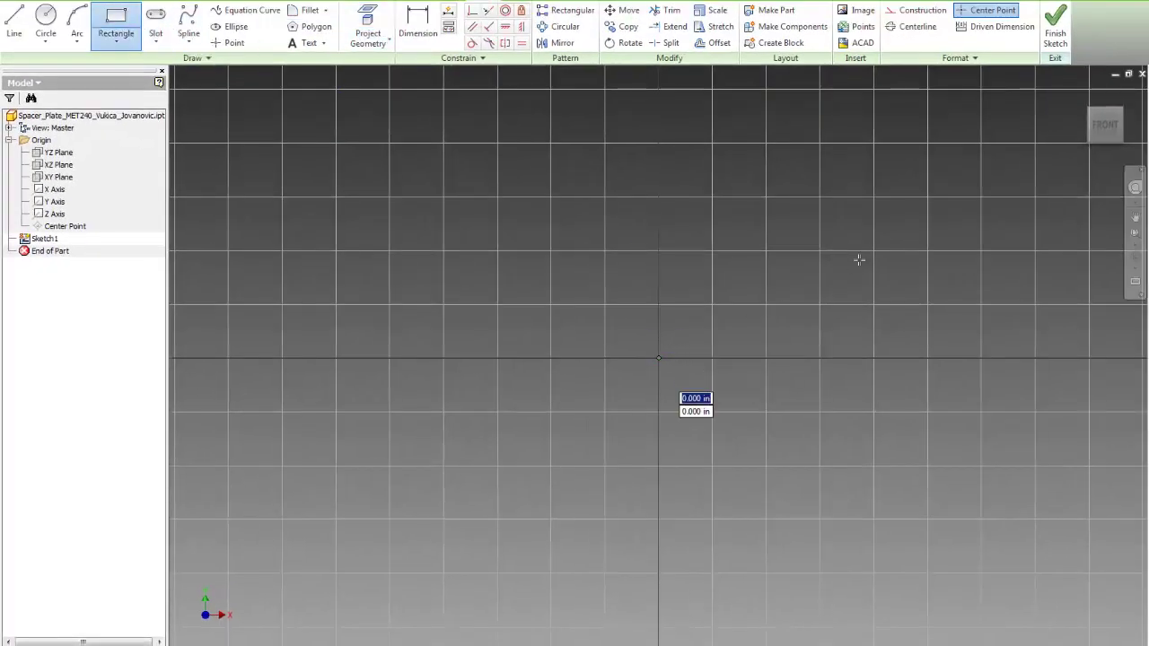
Step: Draw a rectangle from the sketch origin and dimension its bottom edge to 8 in
left_click(659, 358)
left_click(915, 203)
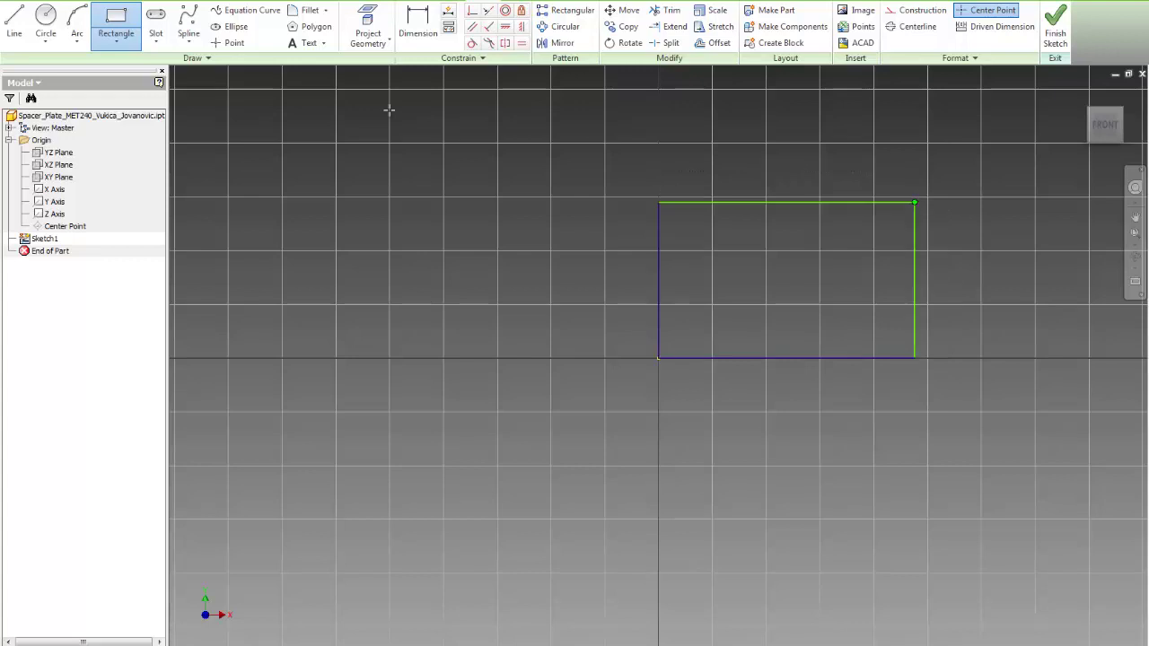
left_click(422, 40)
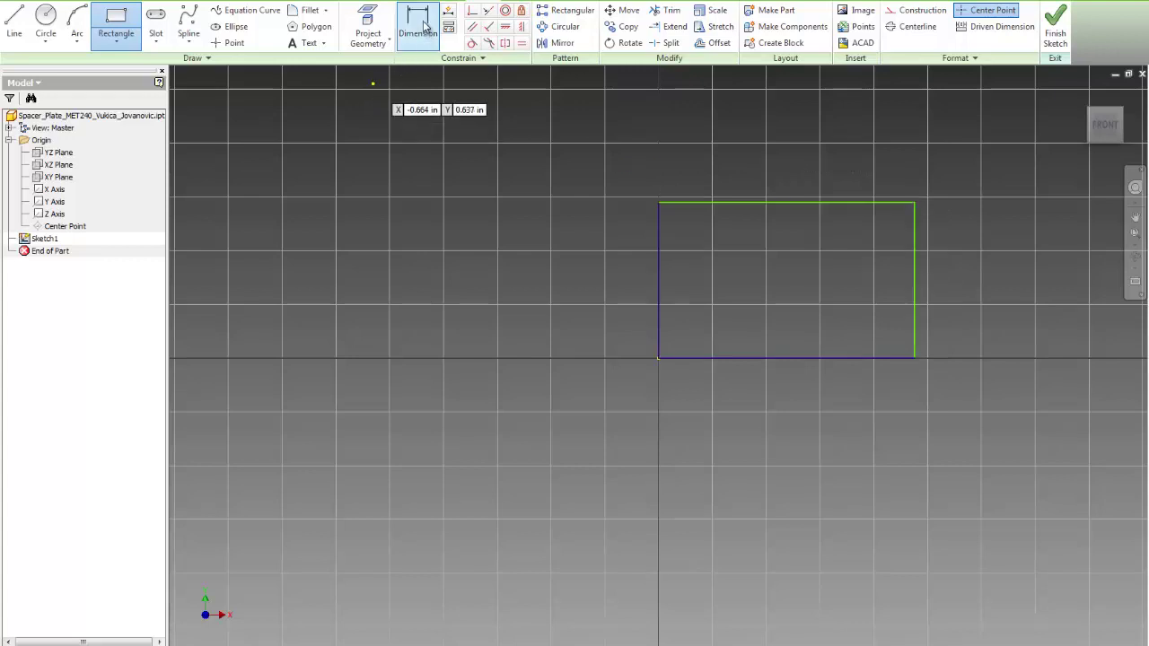
left_click(778, 357)
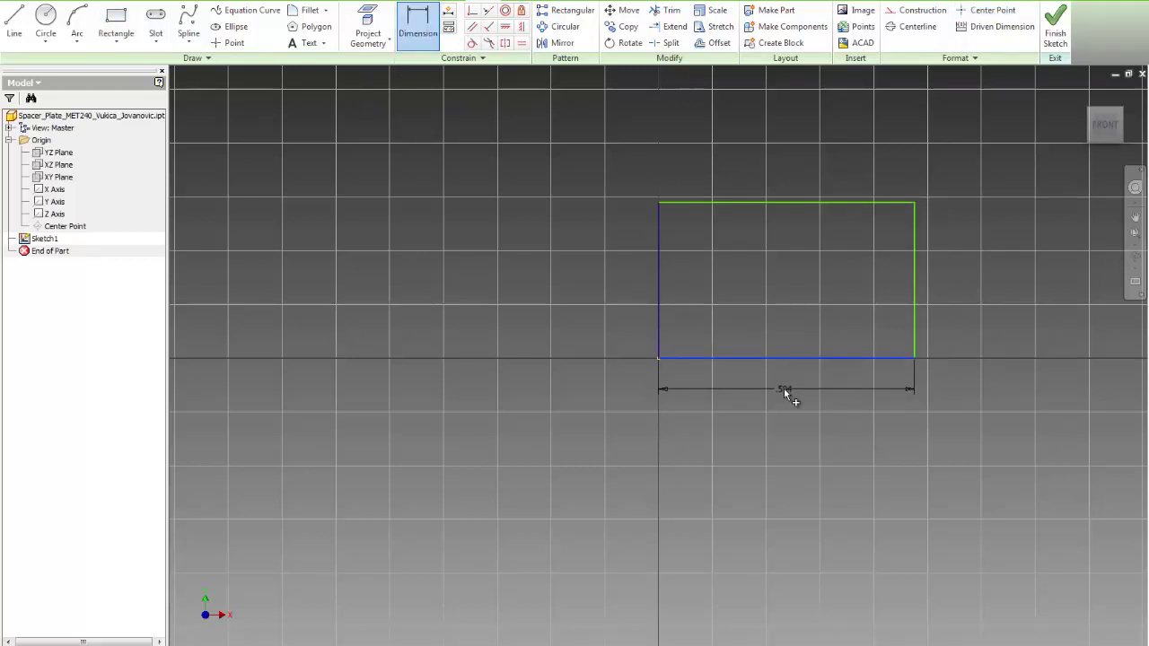
left_click(783, 388)
type("8")
key("Return")
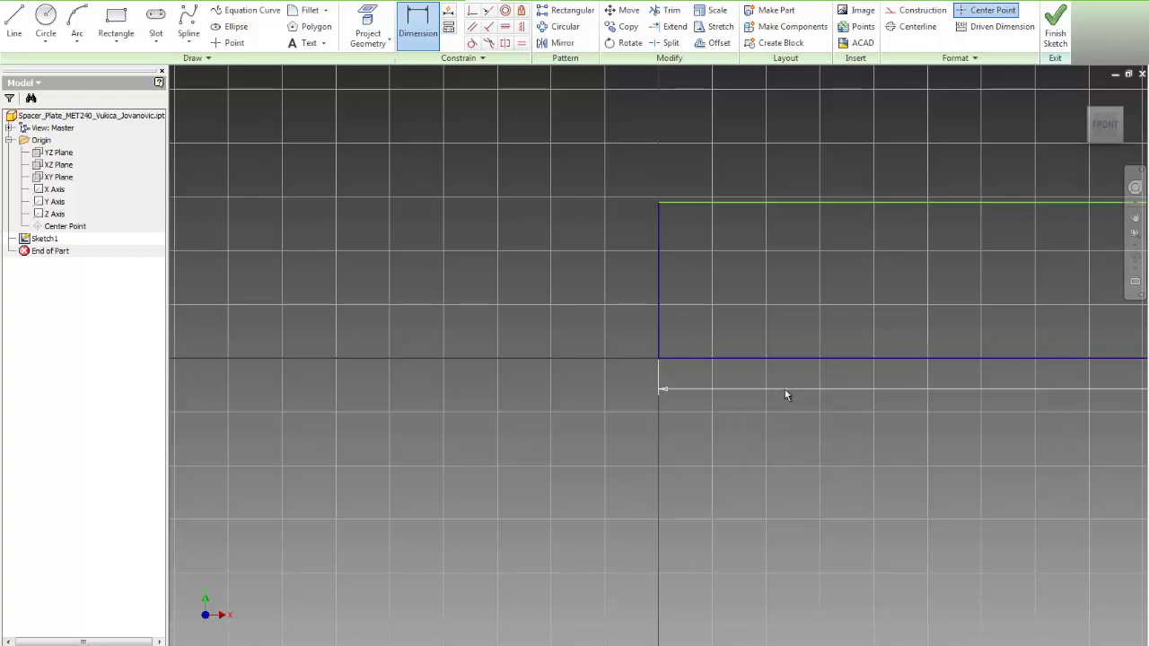
Step: Dimension the rectangle's left edge to 6.5 in tall and fit it in view
left_click(661, 289)
left_click(589, 285)
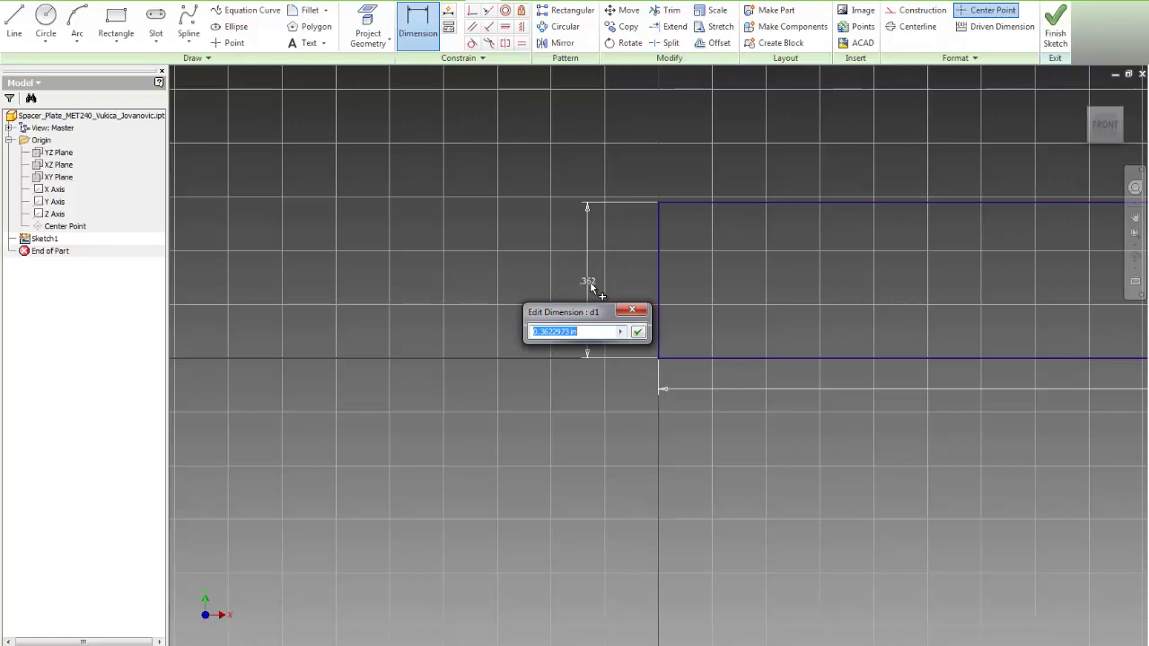
type("4.5")
key("Return")
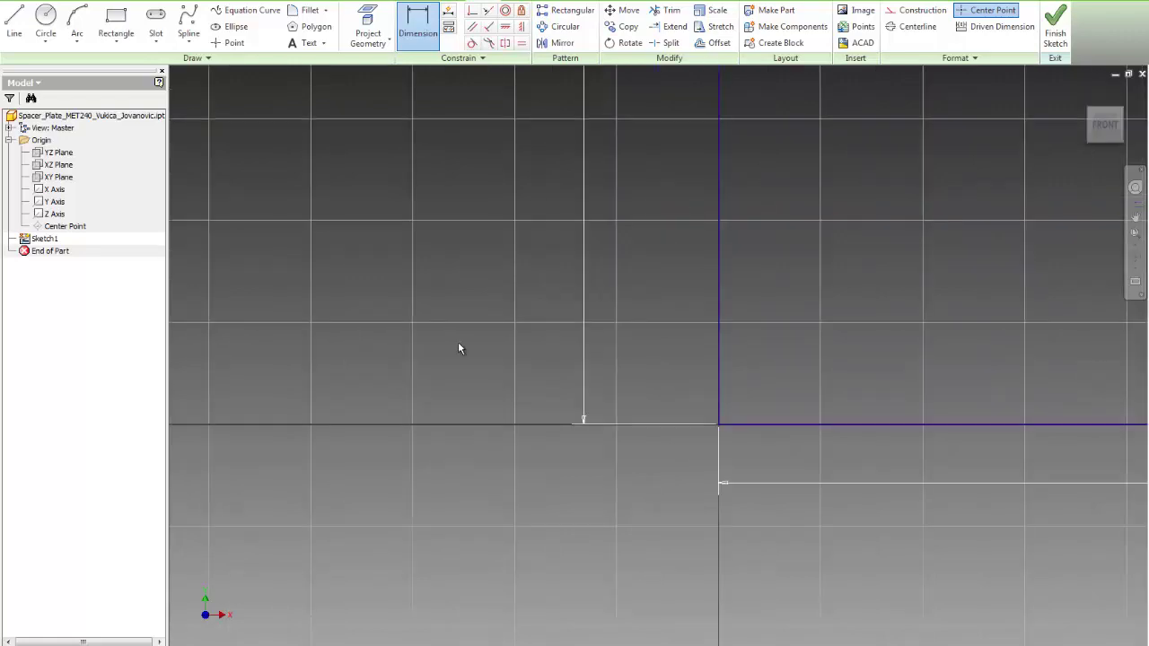
key("Home")
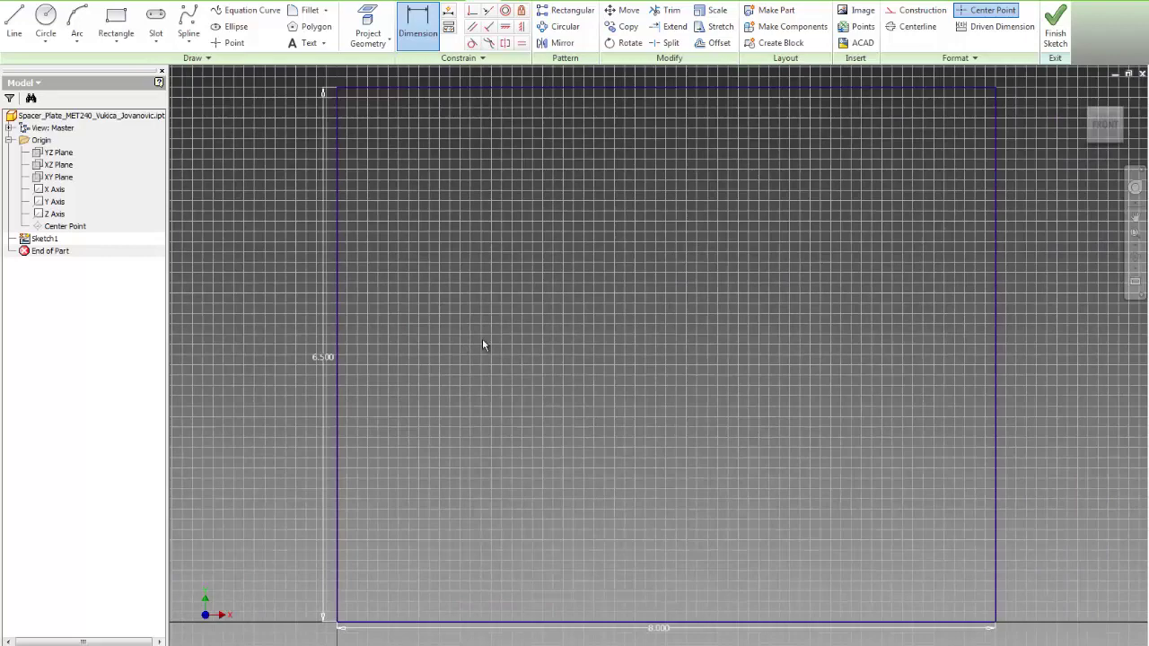
scroll(482, 339, "up", 3)
scroll(482, 340, "down", 4)
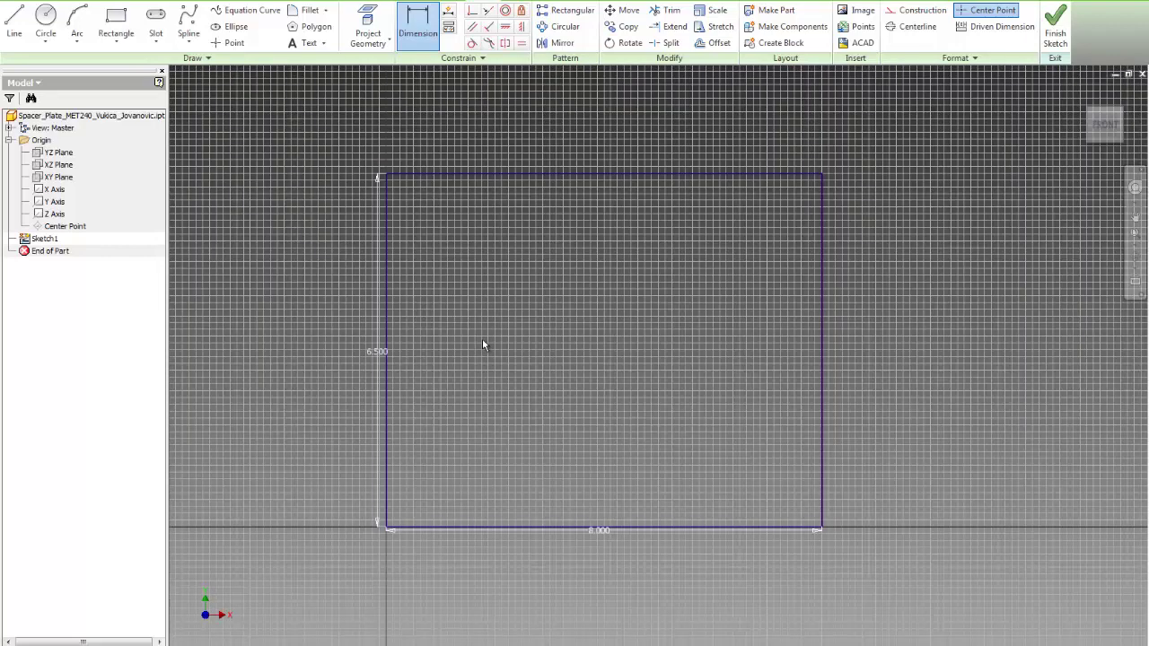
Step: Finish the sketch and extrude the rectangle 0.125 in thick as Extrusion1
left_click(1057, 35)
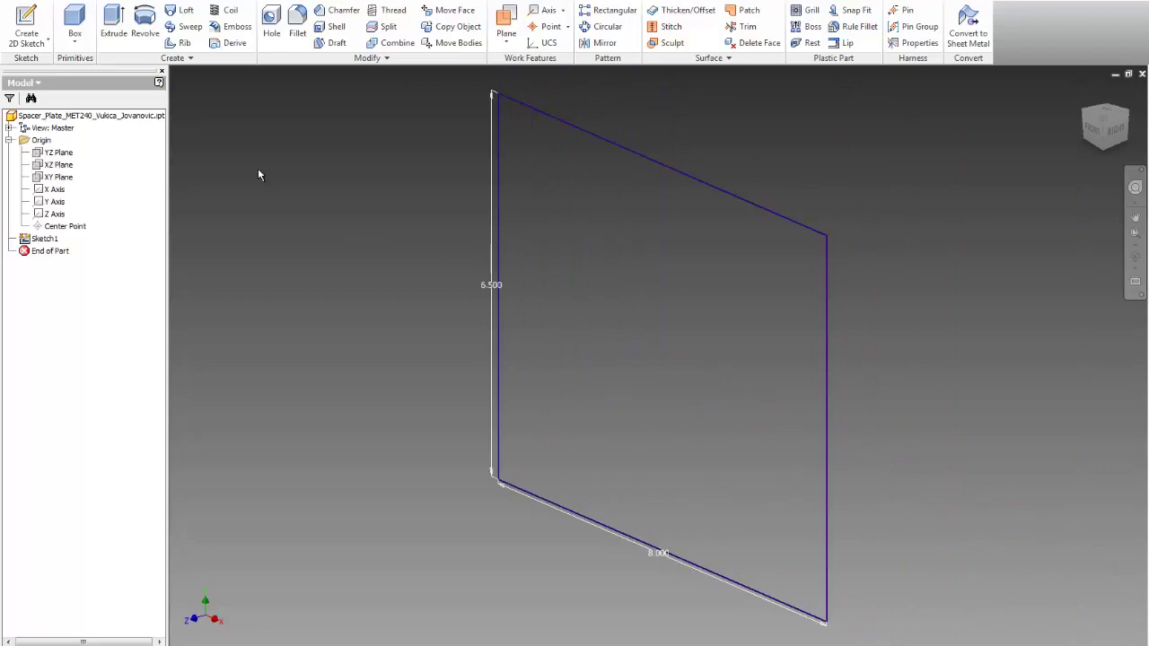
left_click(113, 27)
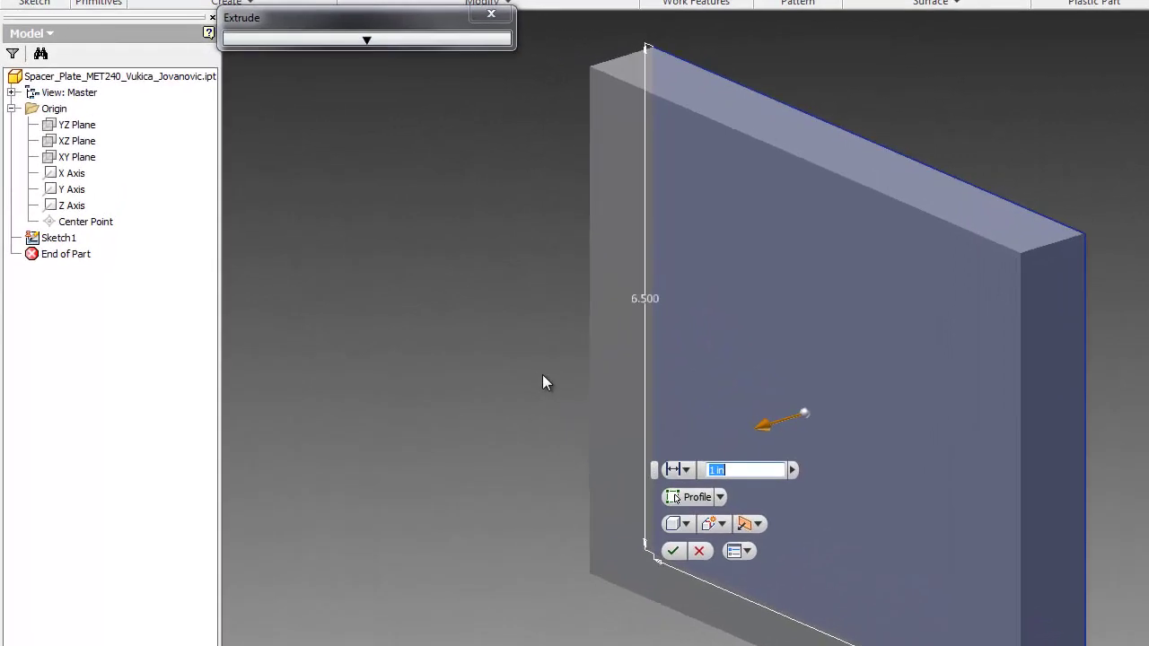
type("0.125")
key("Return")
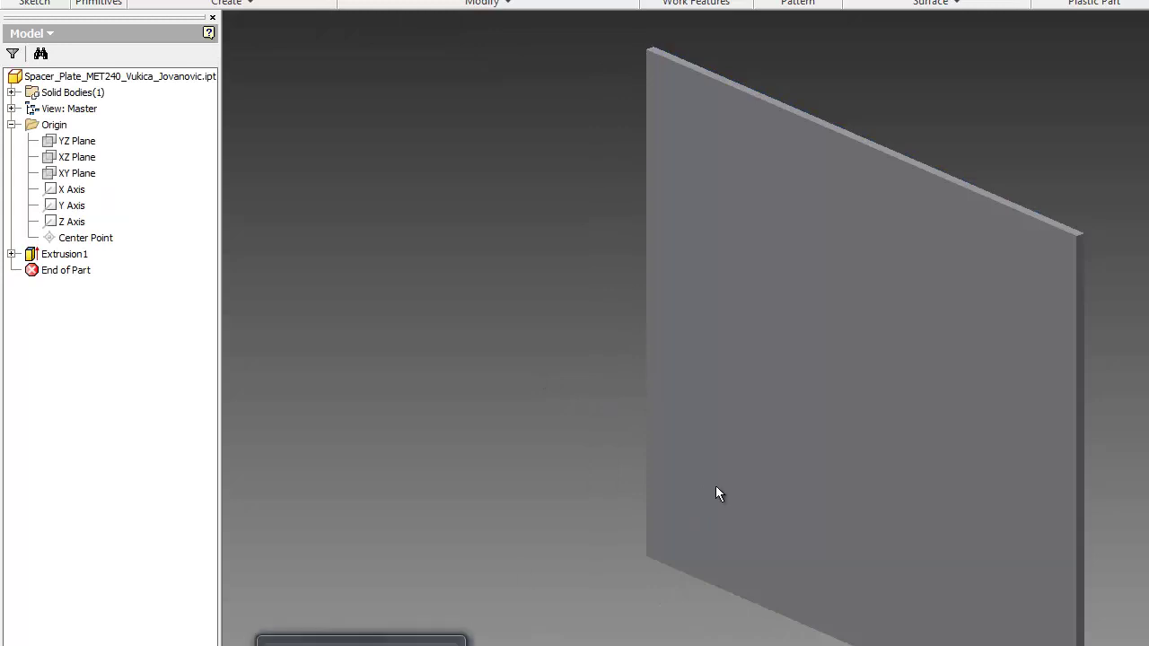
Step: Reopen Sketch1 for editing, finish it again, and switch to the Word homework document
left_click(12, 254)
right_click(75, 270)
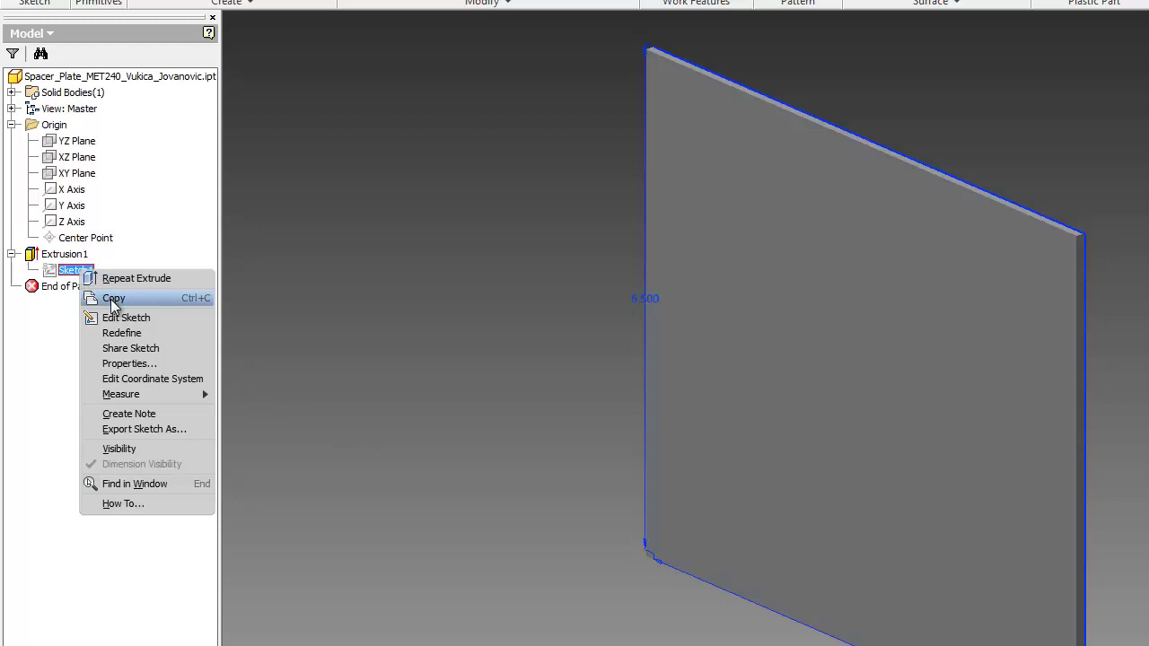
left_click(126, 318)
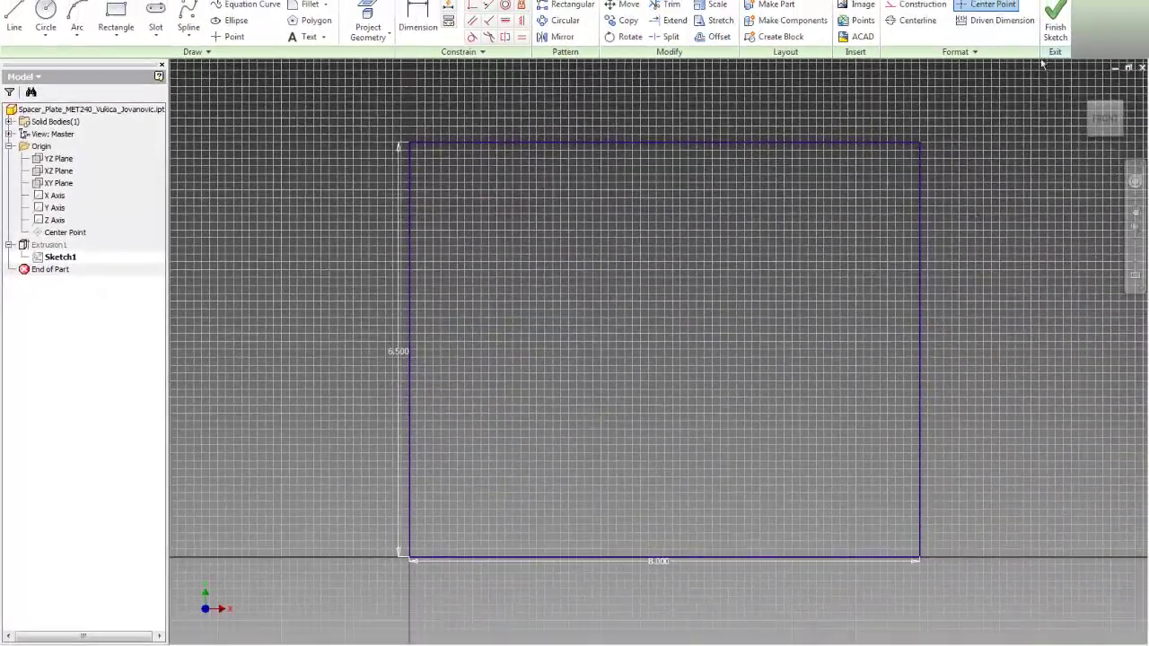
left_click(1055, 20)
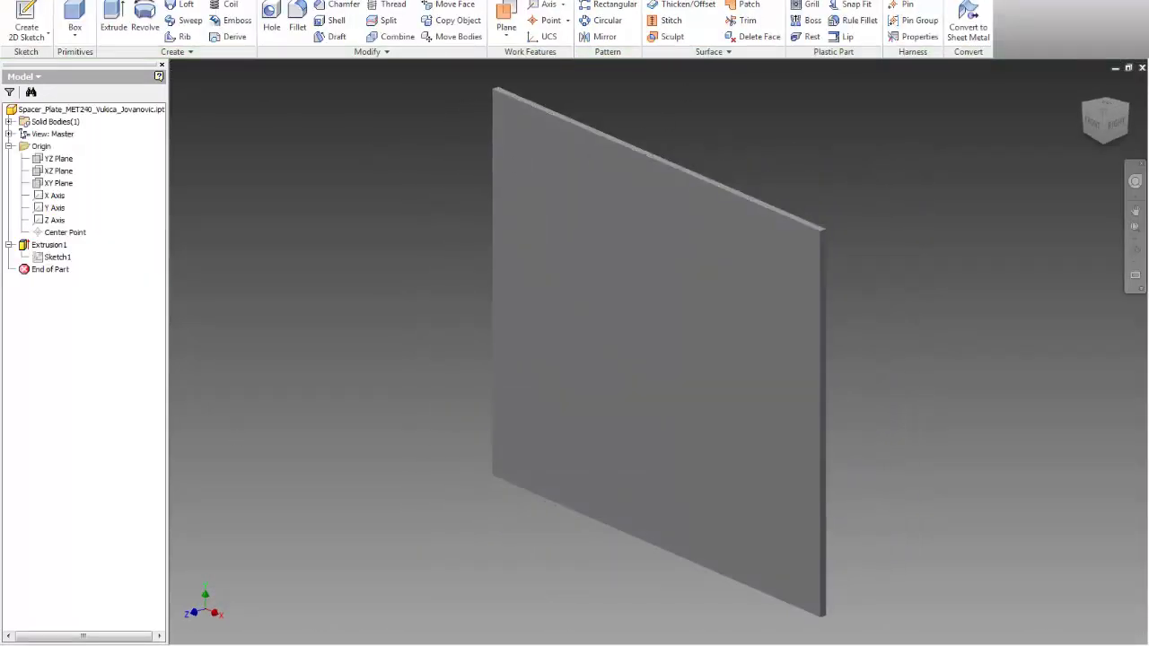
key("alt+Tab")
Step: Scroll Word to the Part 3 Spacer Plate drawing, then return to Inventor
scroll(743, 343, "down", 5)
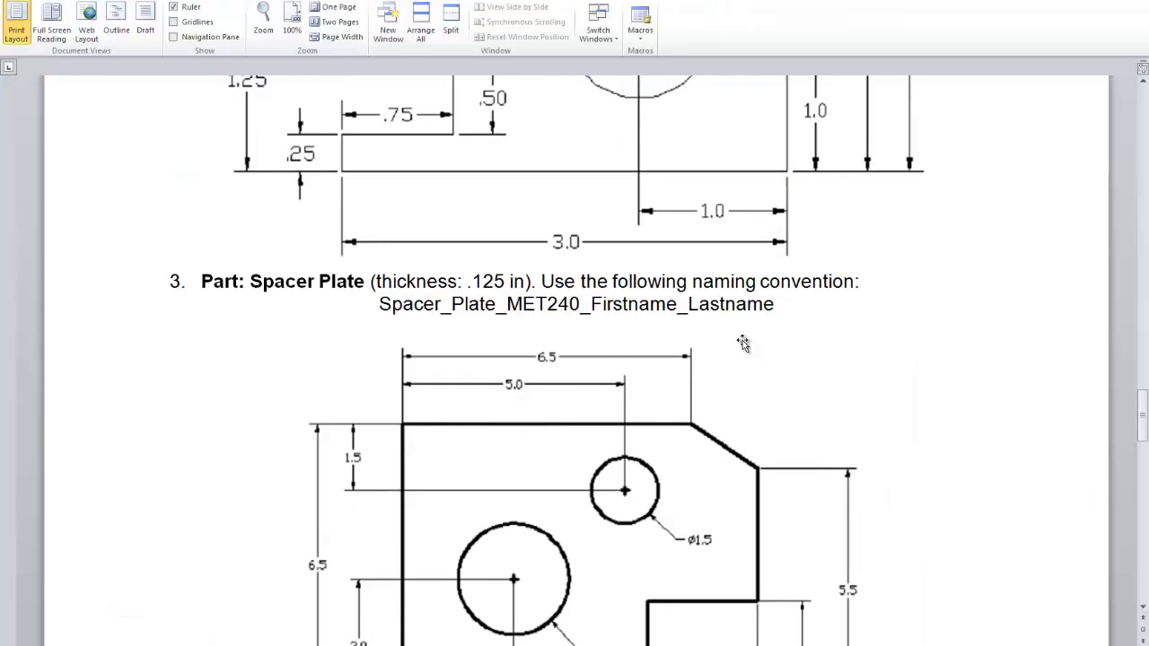
scroll(743, 343, "down", 3)
scroll(741, 339, "up", 1)
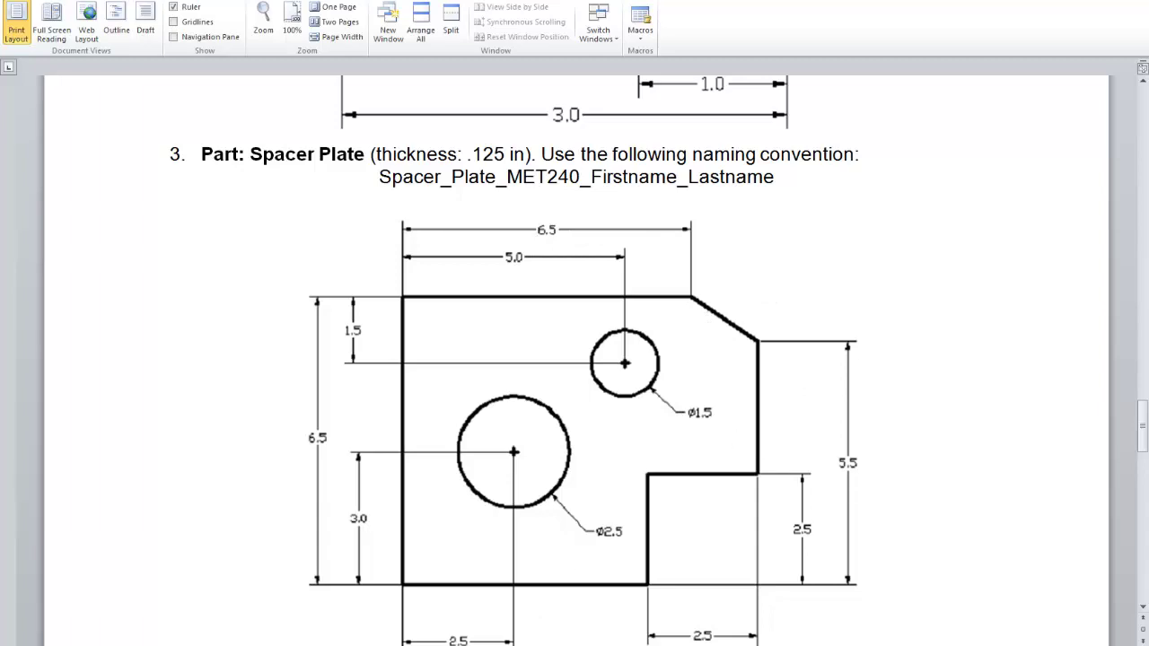
key("alt+Tab")
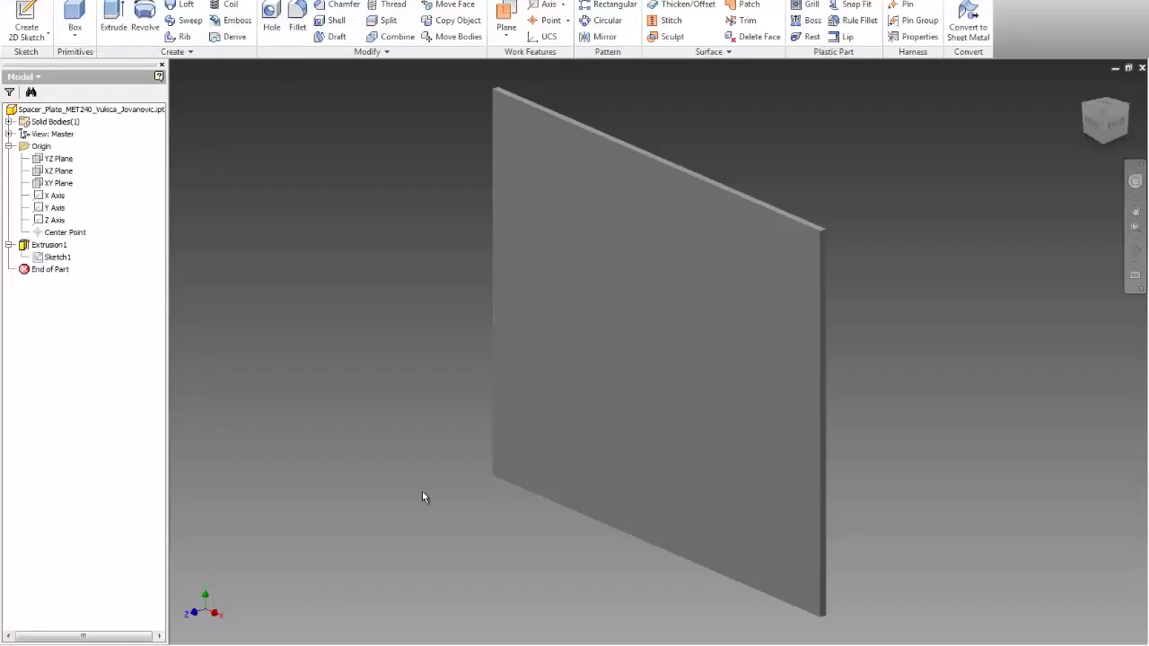
Step: Start a sketch on the plate's front face and draw a line from the top edge to the right edge
left_click(26, 27)
left_click(661, 291)
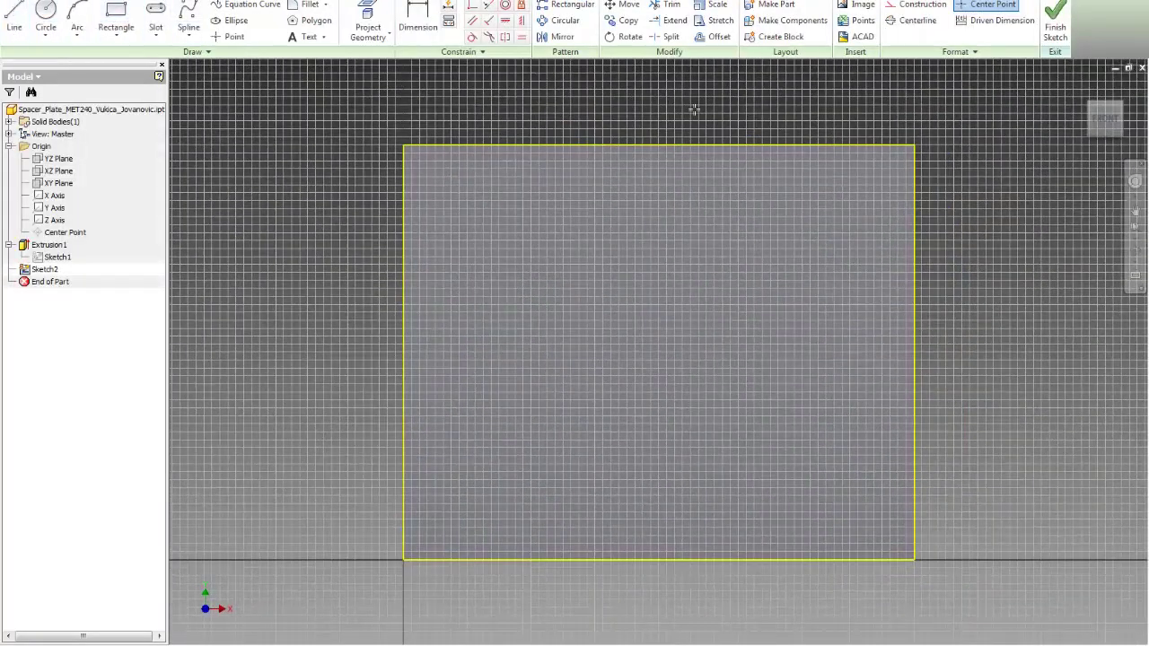
key("l")
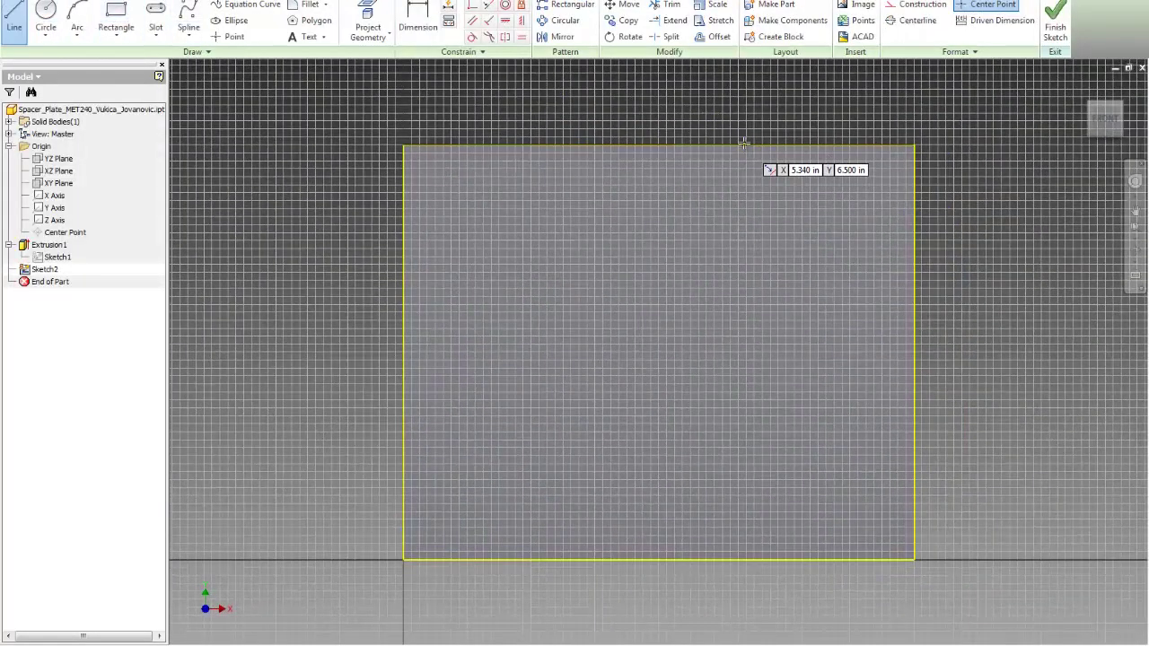
left_click(744, 145)
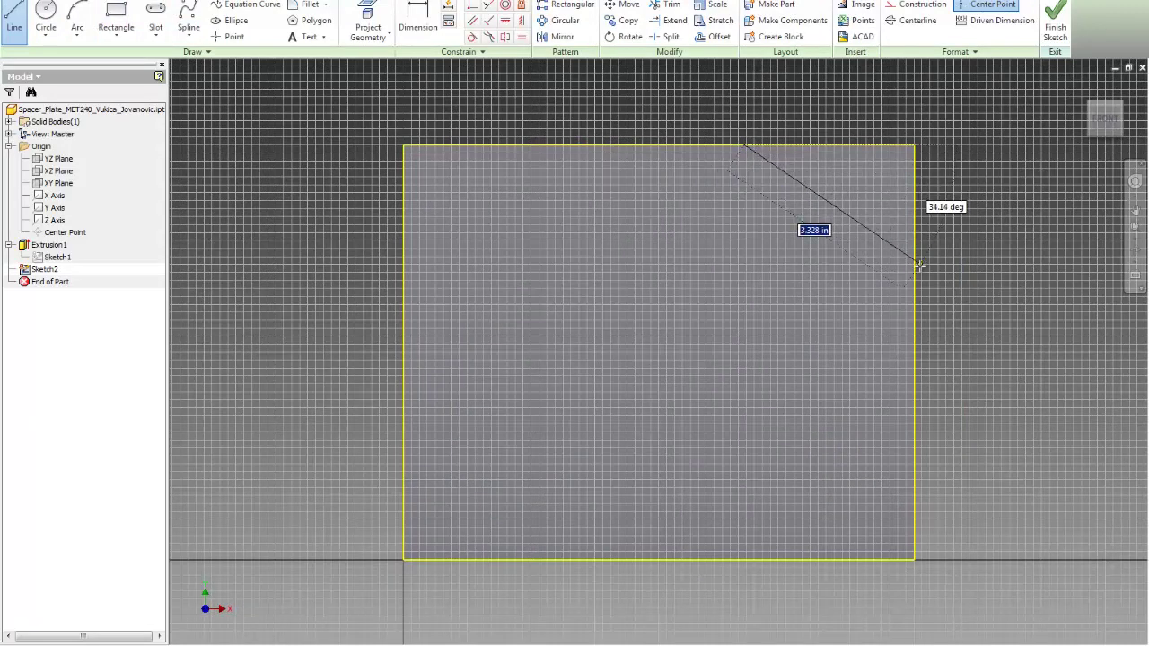
double_click(914, 269)
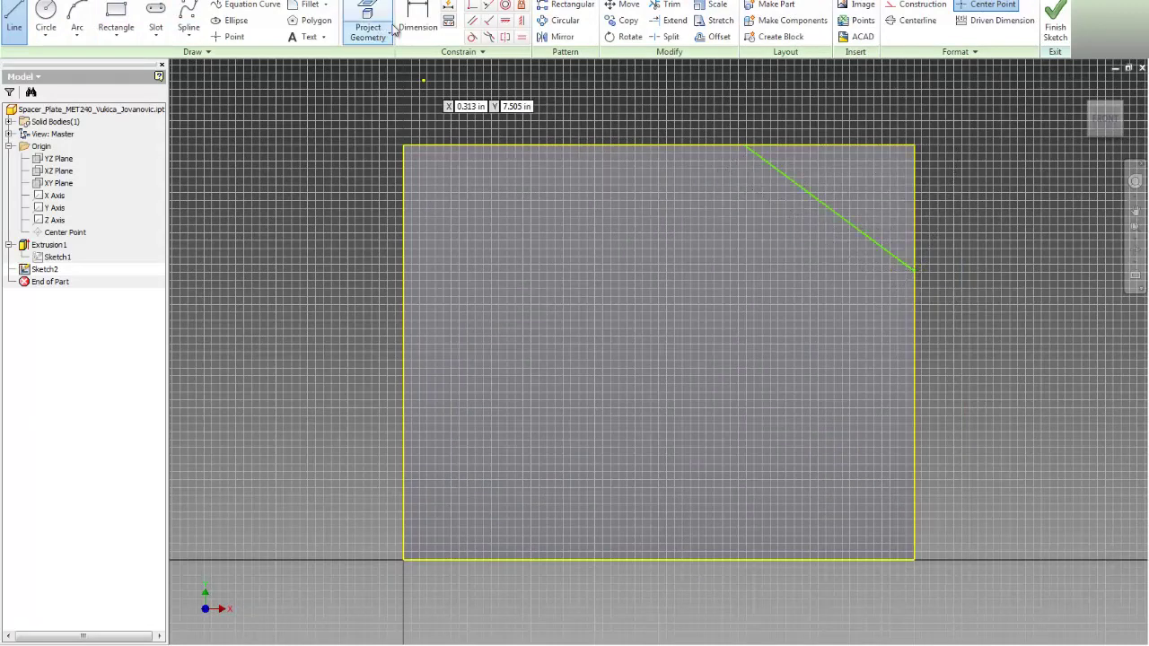
Step: Dimension the chamfer line 6.5 in from the left edge and 5.5 in above the bottom
left_click(426, 16)
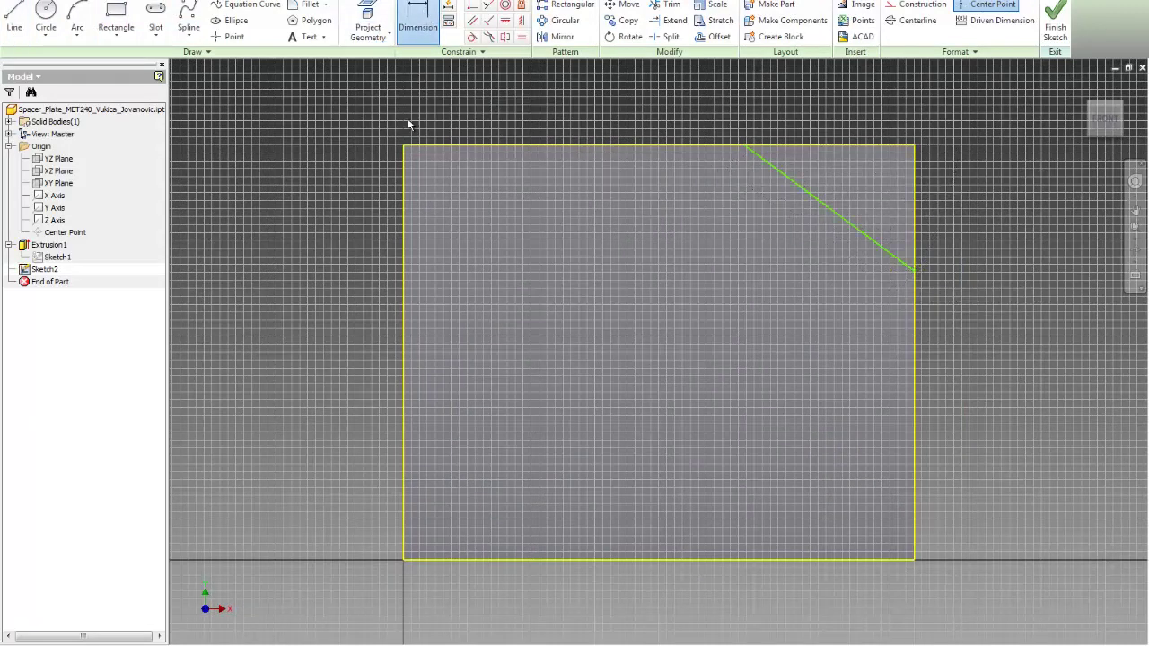
left_click(404, 209)
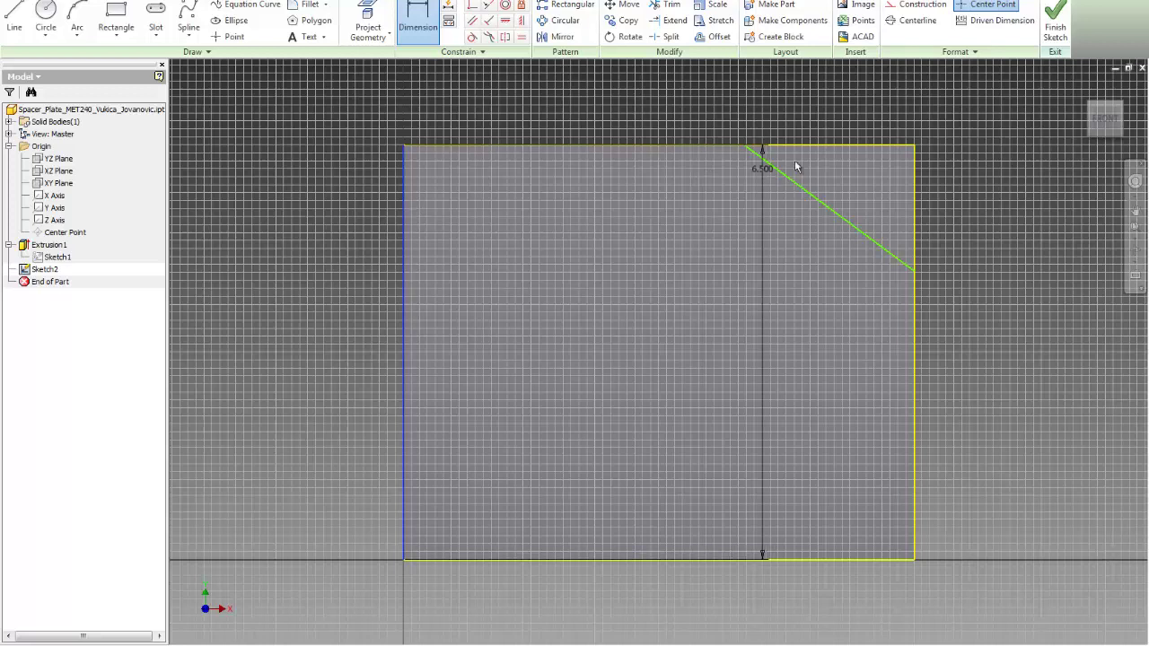
left_click(746, 148)
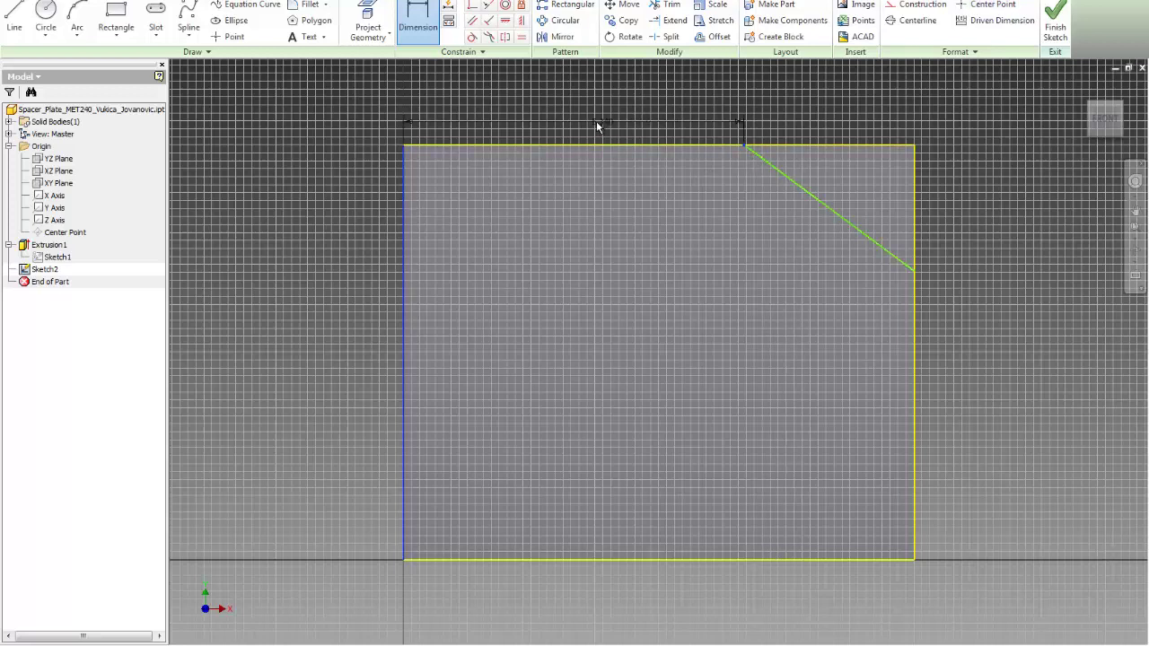
left_click(597, 126)
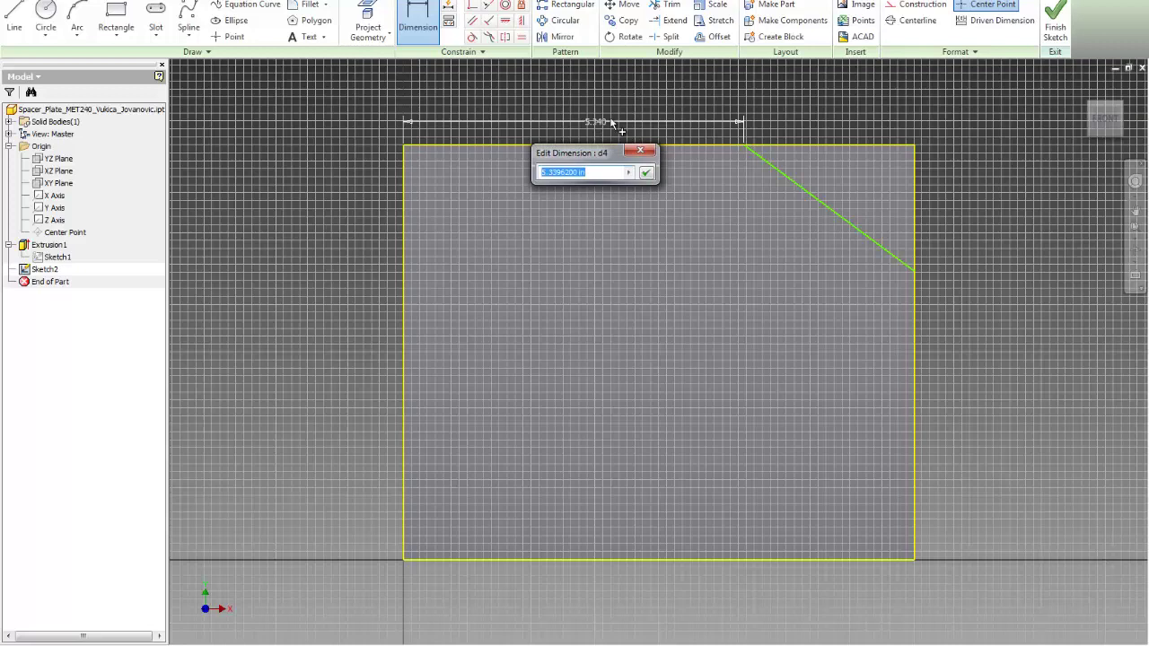
type("6.5")
key("Return")
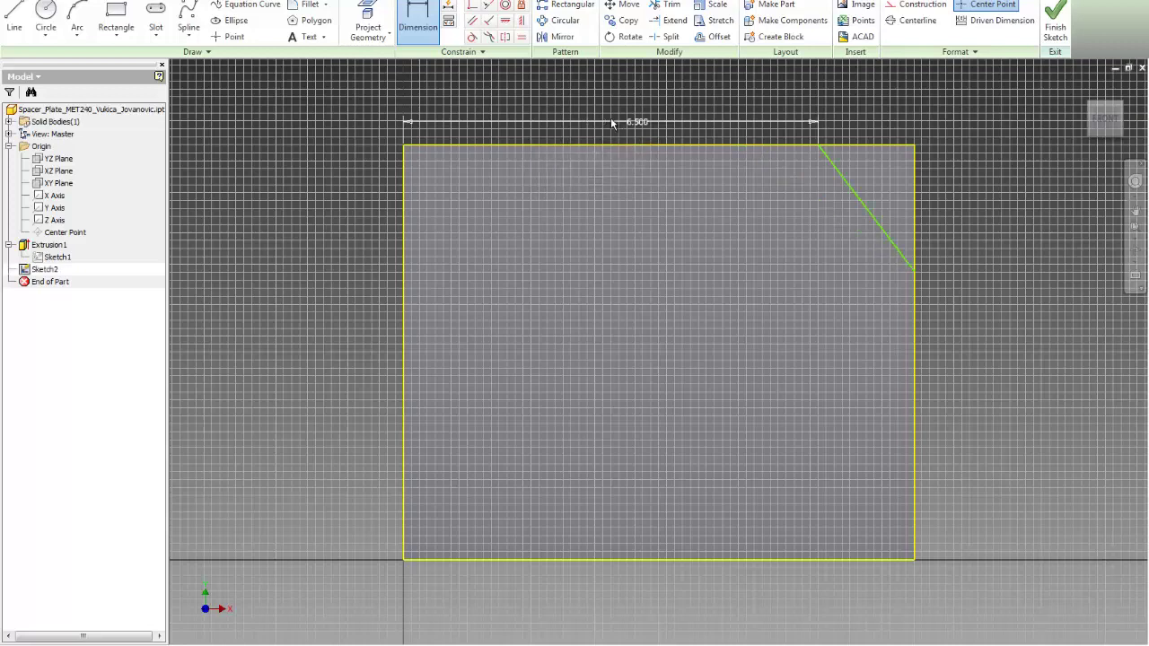
scroll(614, 118, "up", 5)
scroll(639, 226, "down", 5)
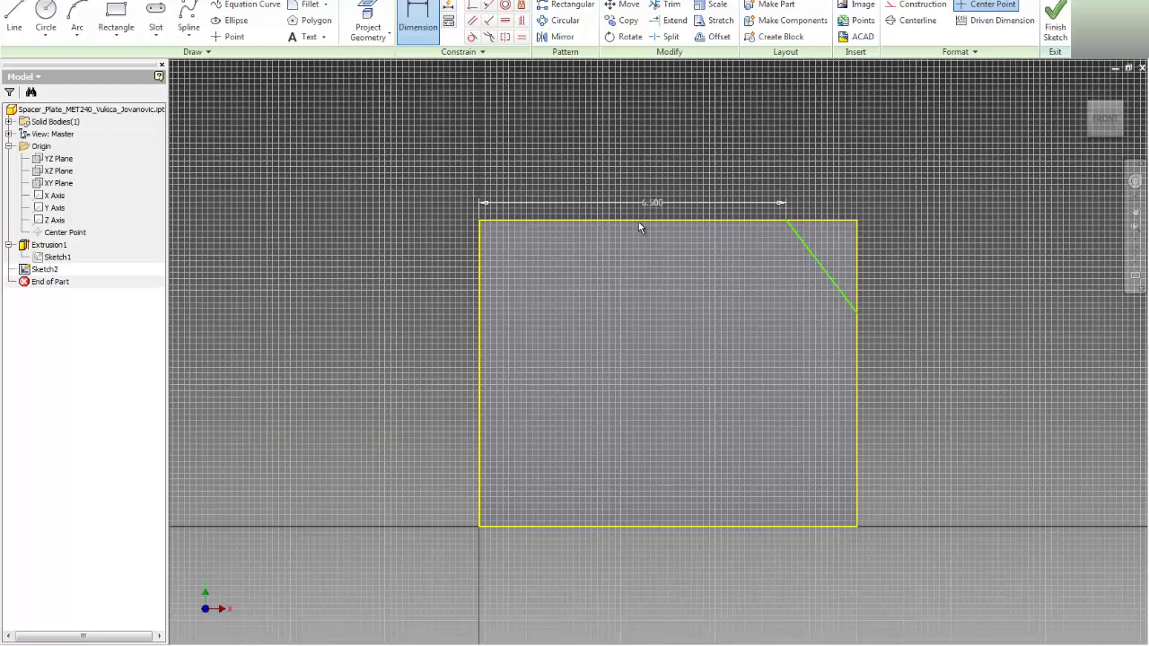
left_click(788, 526)
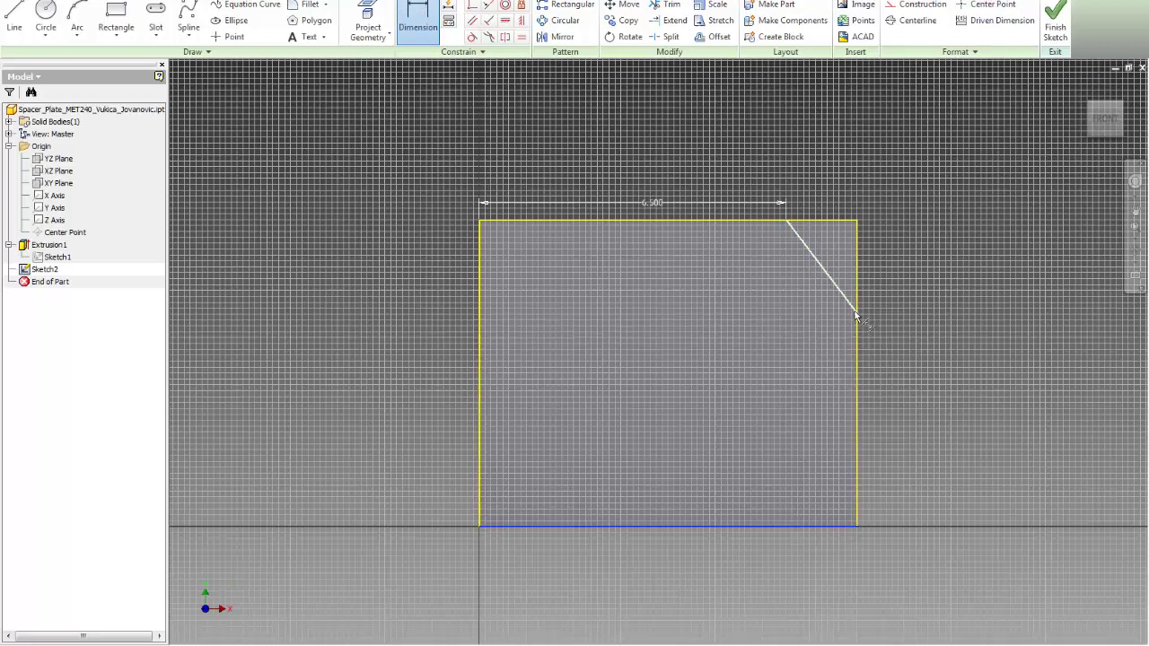
left_click(892, 392)
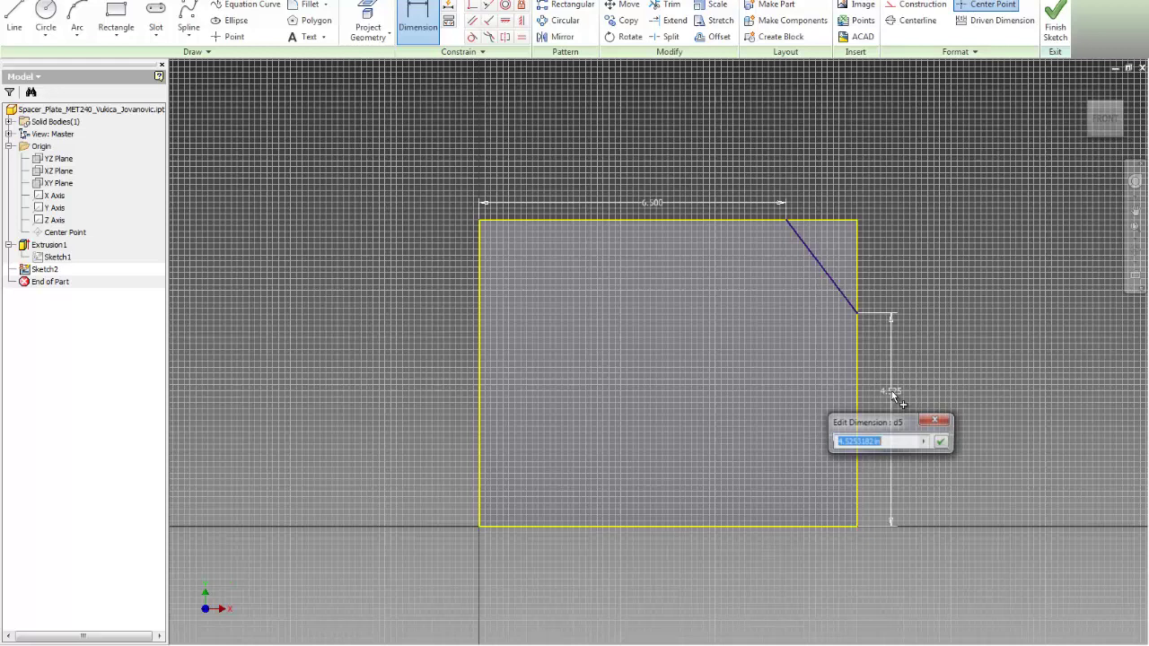
type("5.5")
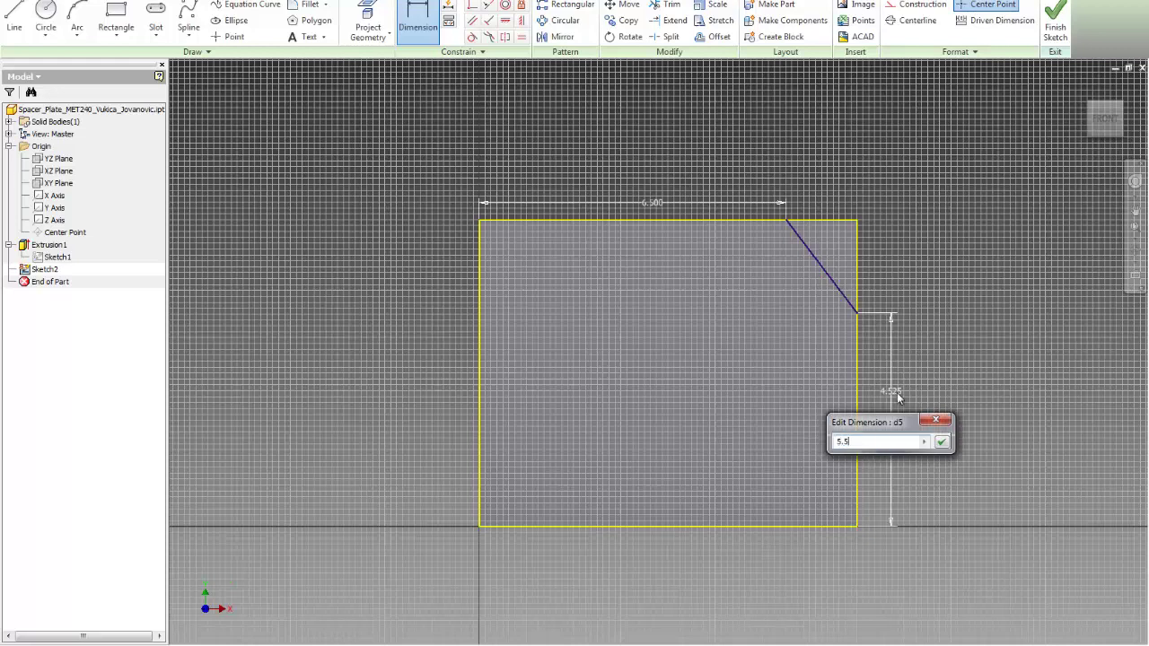
key("Return")
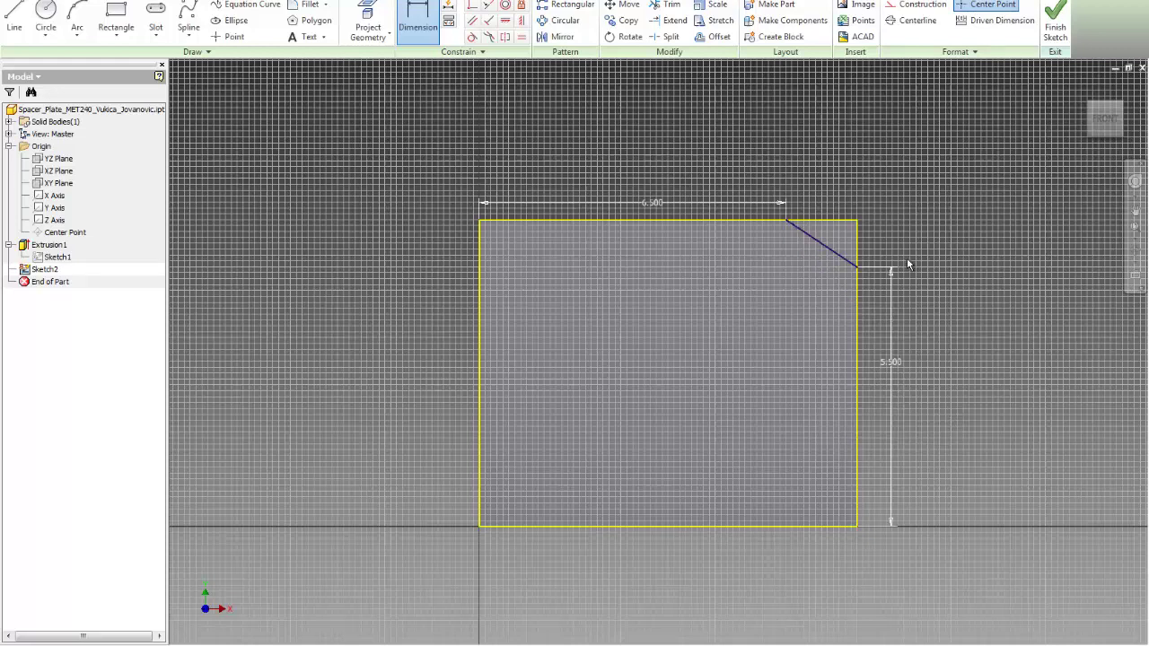
Step: Extrude the corner triangle as a Through All cut, creating the chamfer as Extrusion2
left_click(1055, 20)
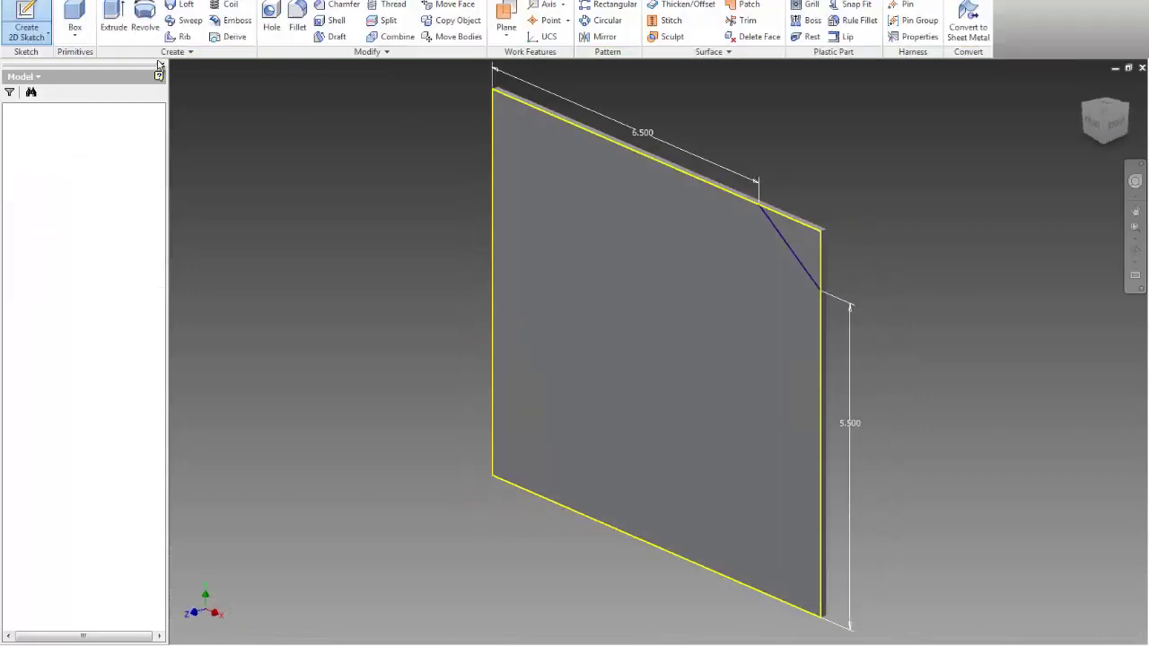
left_click(113, 18)
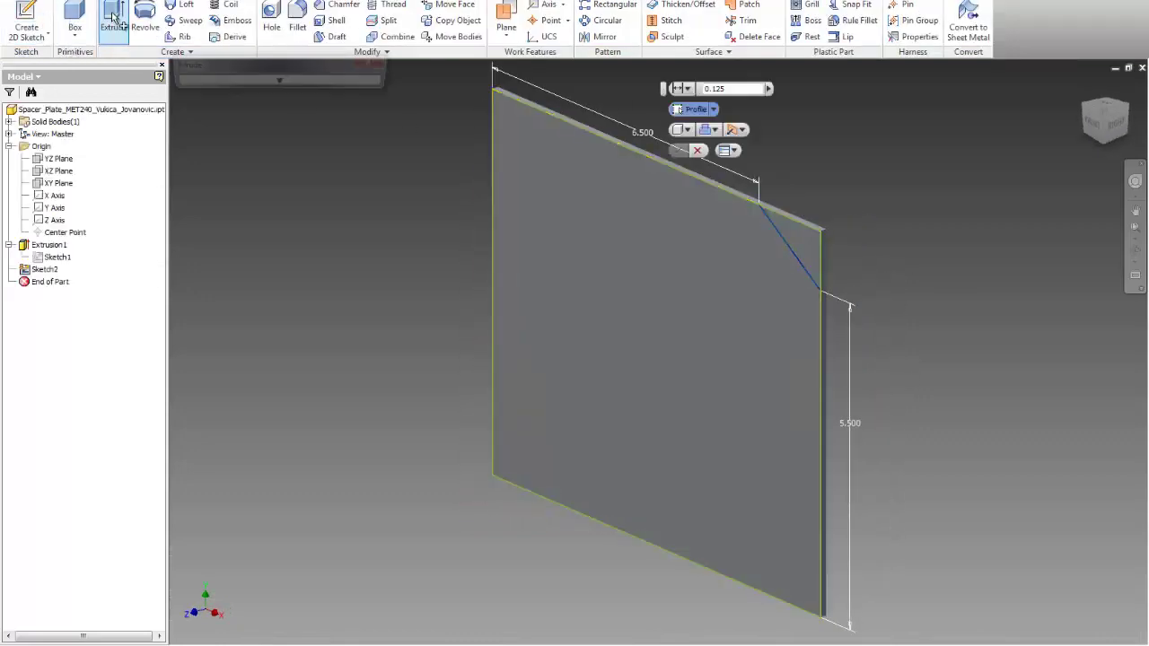
left_click(808, 243)
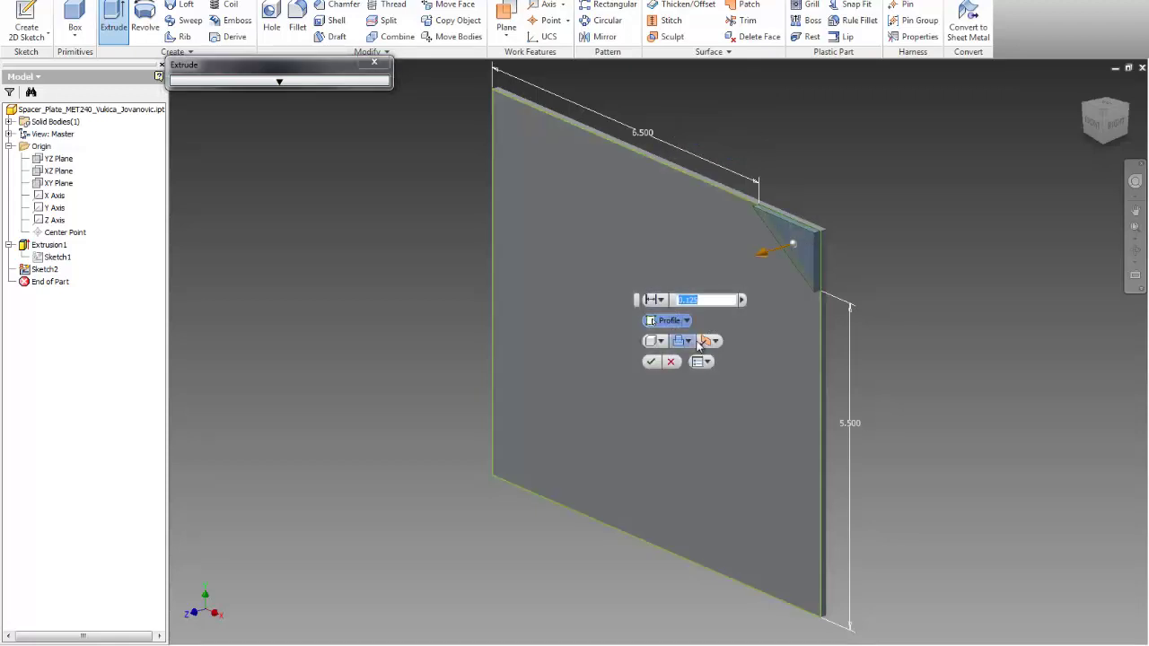
left_click(687, 341)
left_click(697, 374)
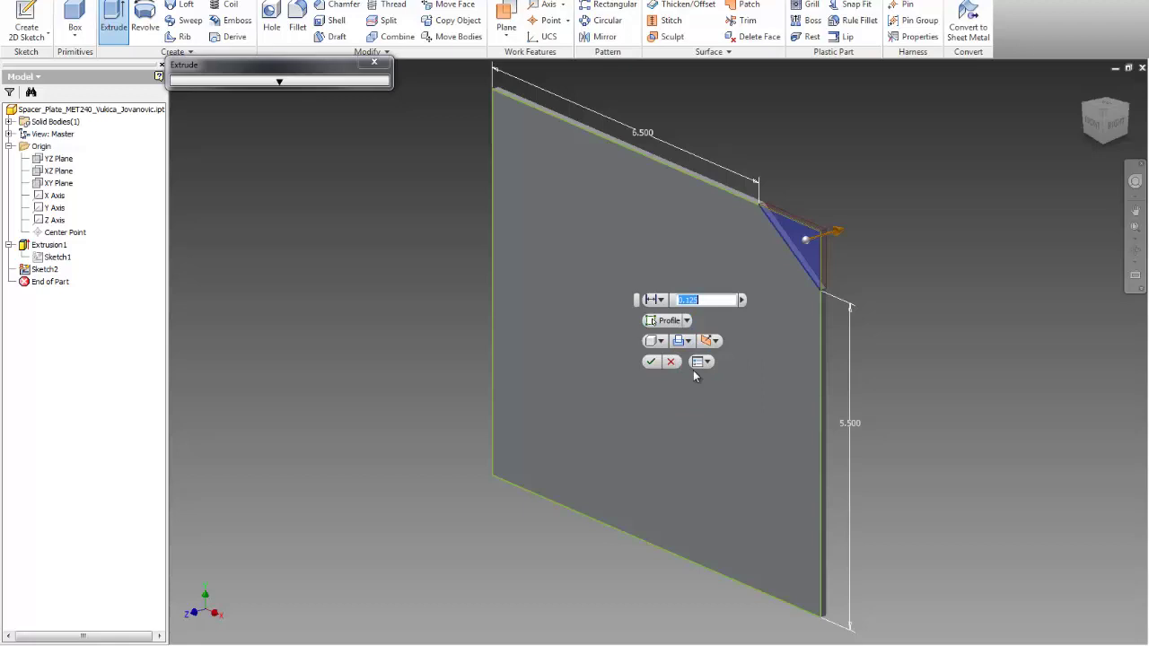
left_click(661, 301)
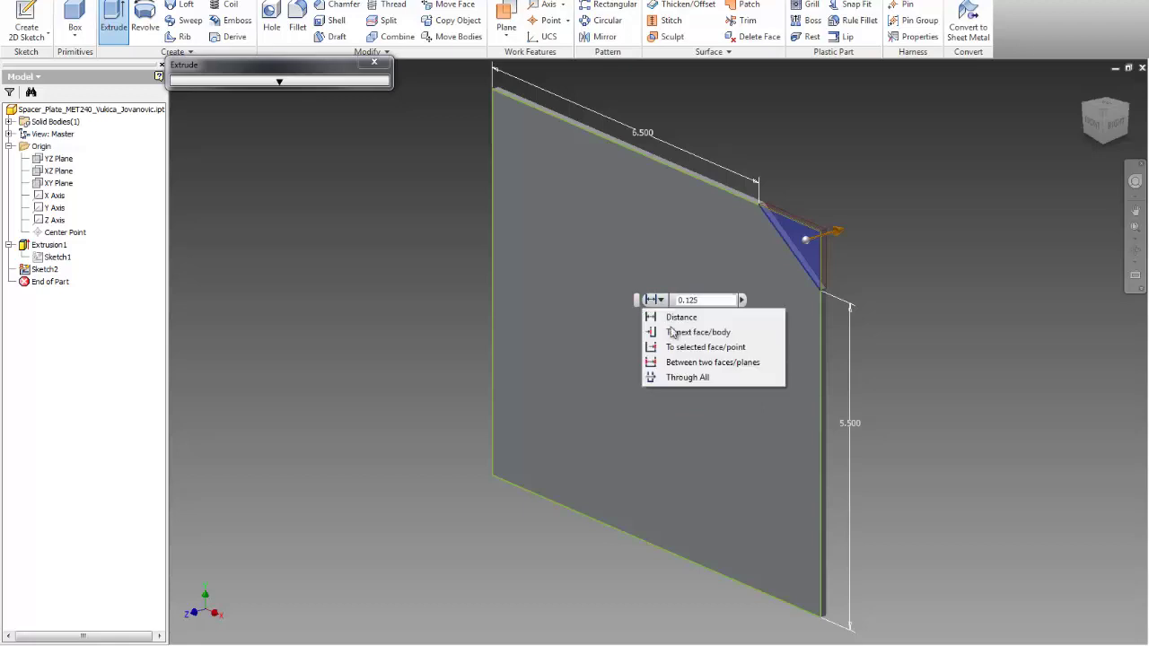
left_click(677, 379)
left_click(650, 363)
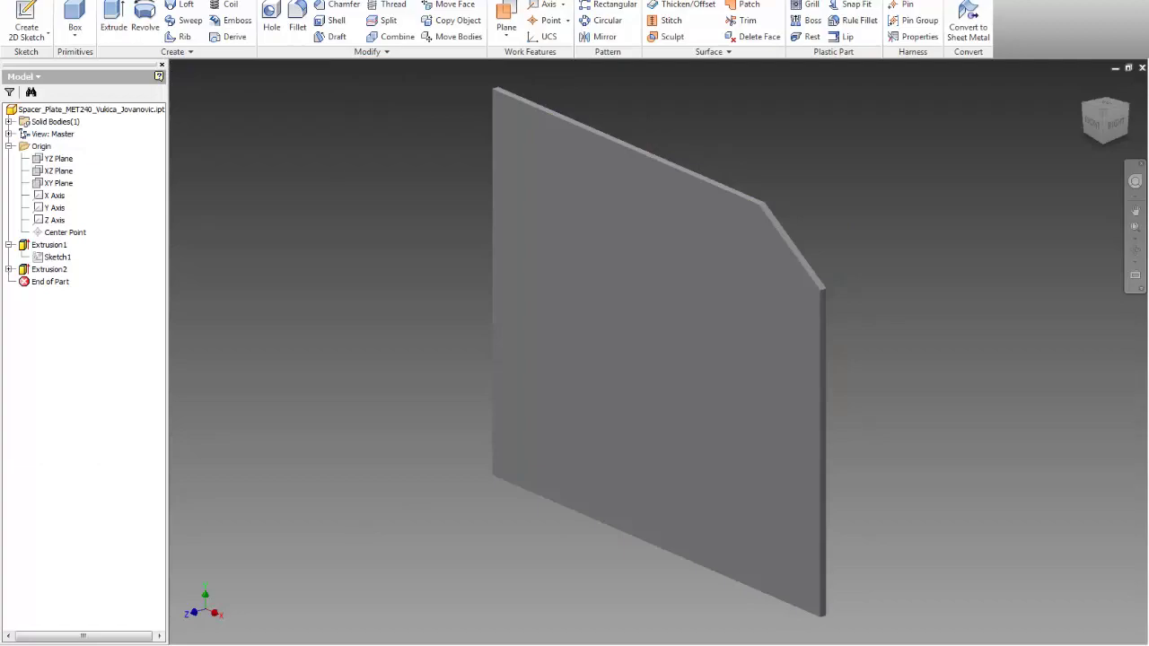
key("alt+Tab")
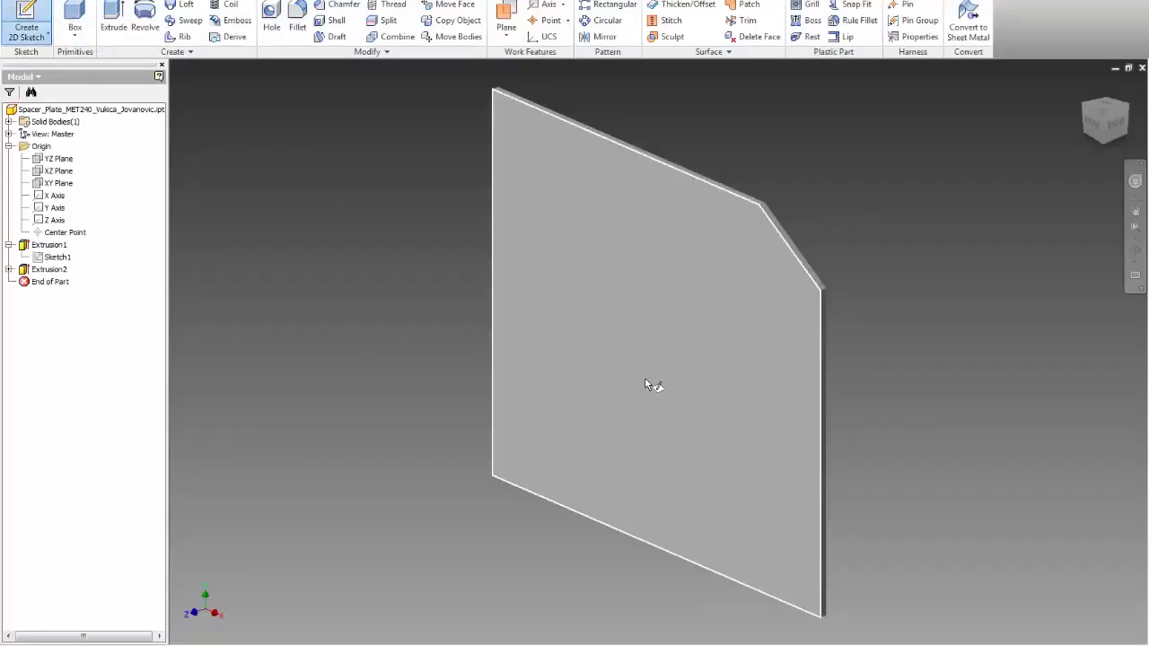
Step: Start a sketch on the plate face and draw a rectangle from the bottom-right corner
left_click(649, 384)
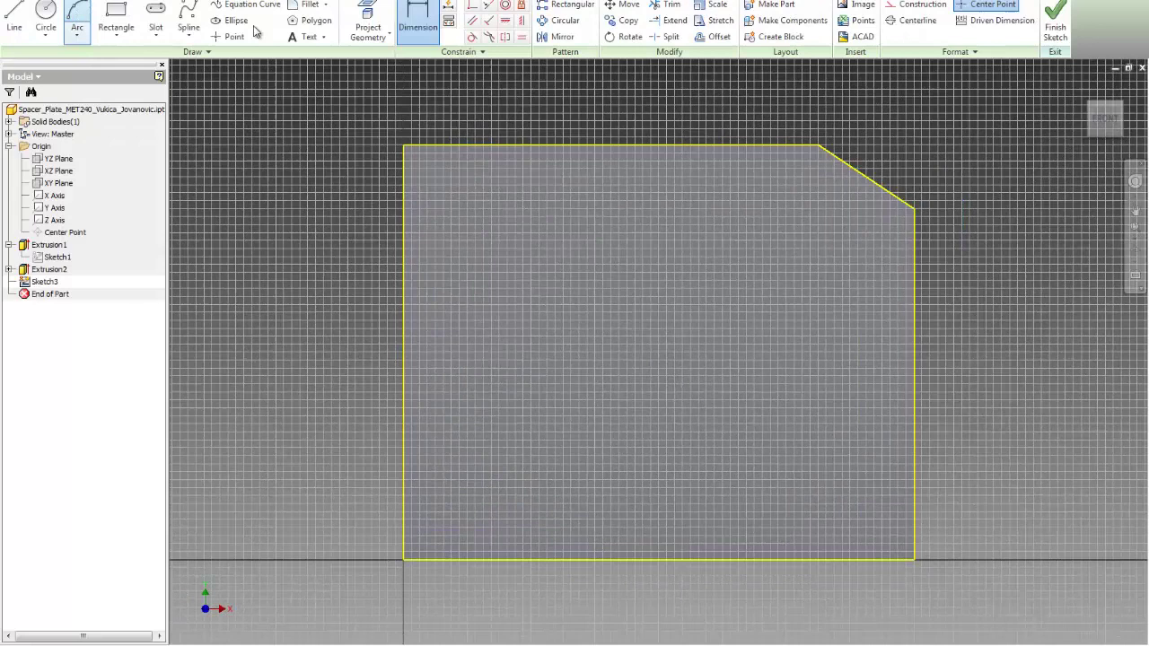
left_click(116, 14)
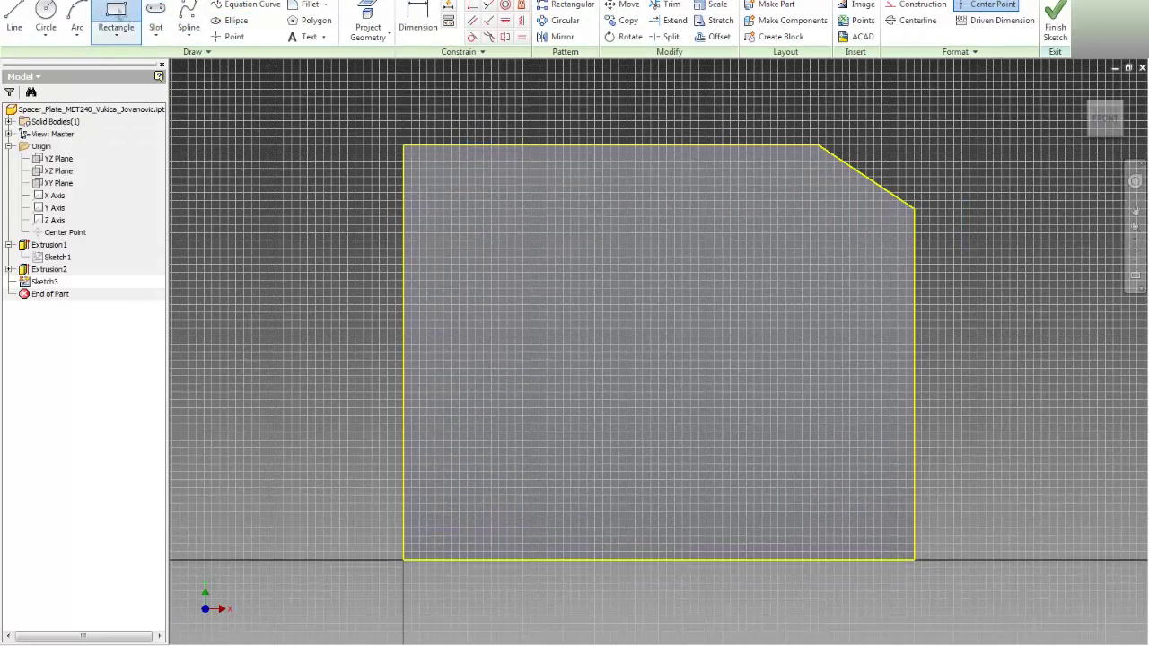
left_click(914, 558)
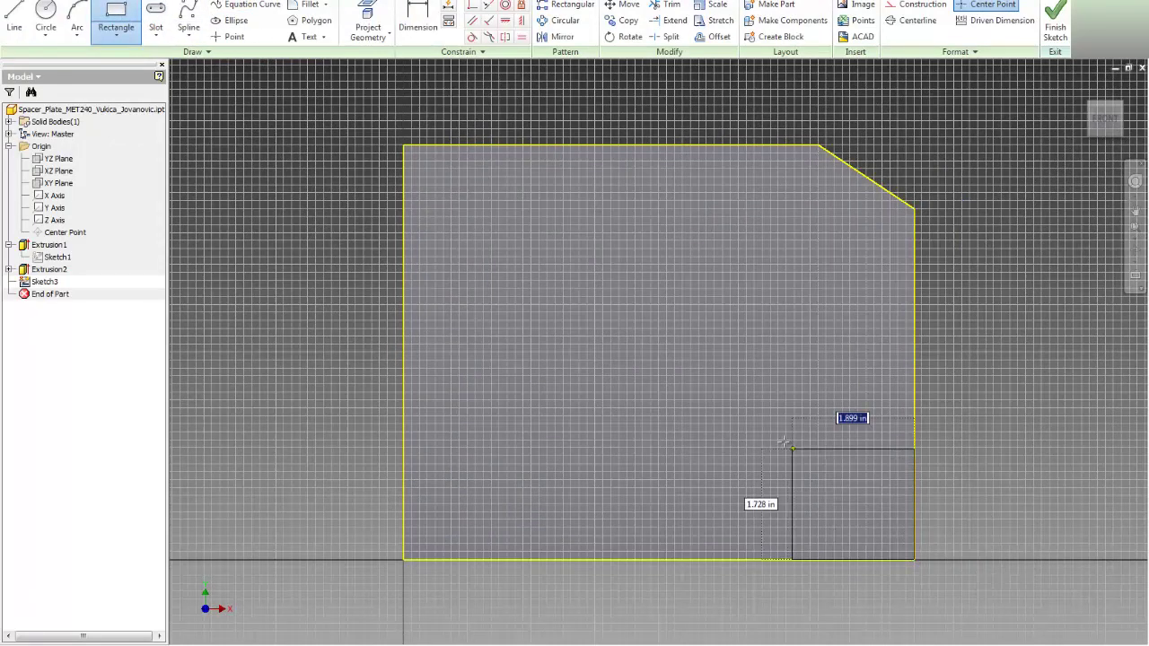
left_click(782, 437)
Step: Dimension the rectangle 2.5 in wide by 2.5 in tall and finish Sketch3
left_click(408, 11)
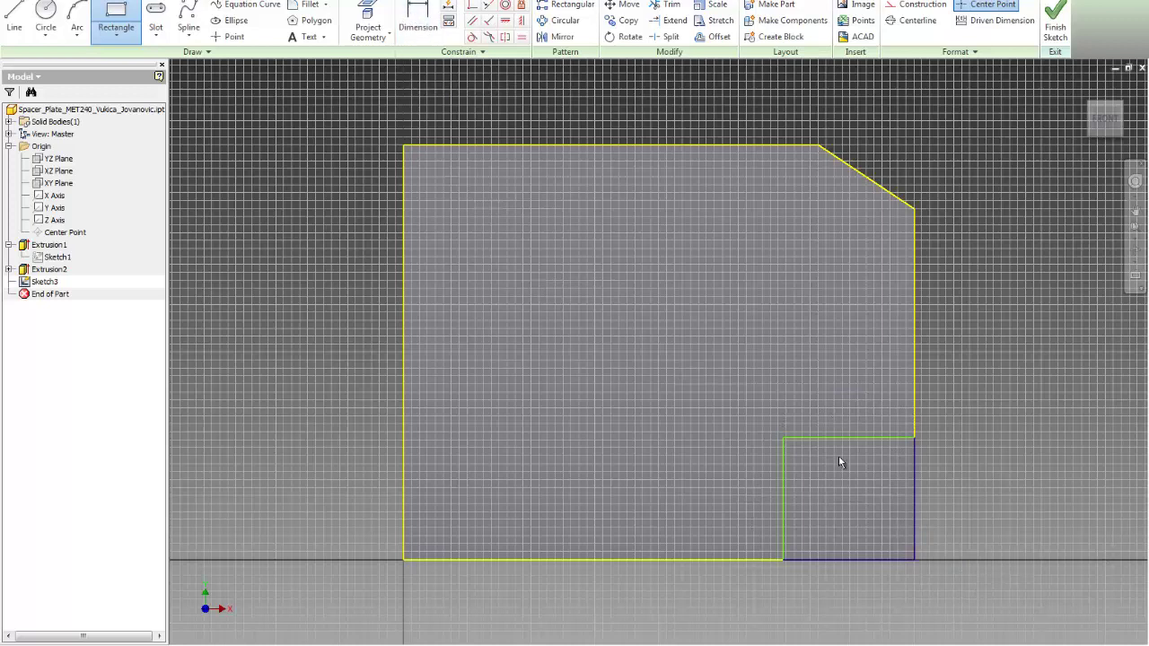
left_click(849, 438)
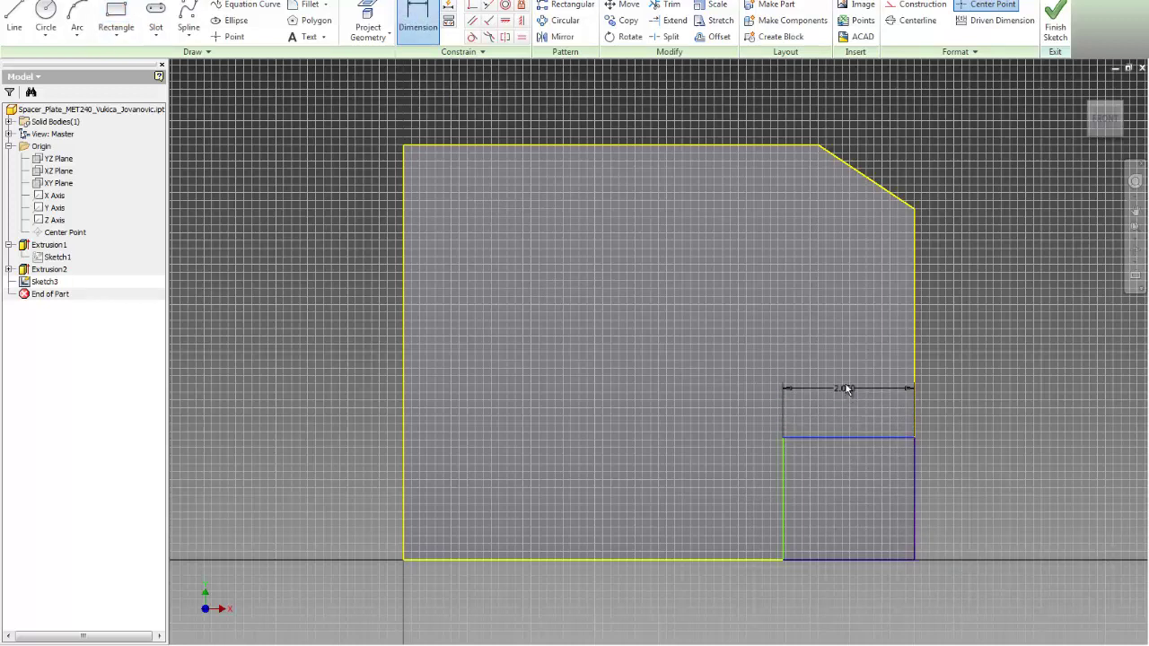
left_click(847, 381)
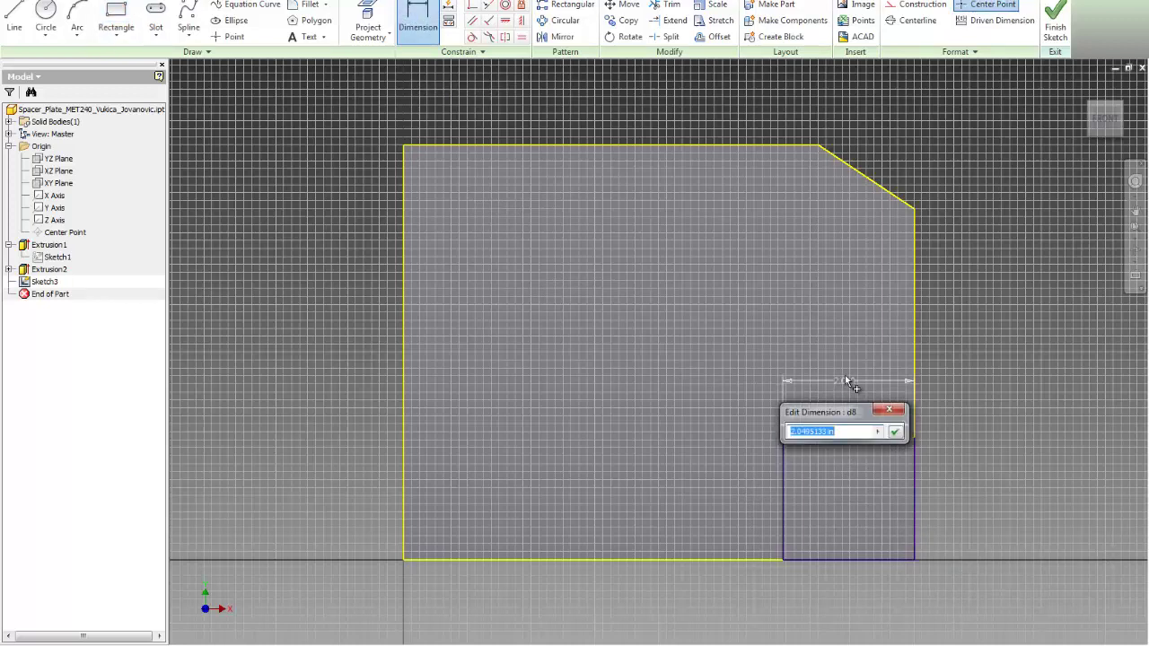
type("2.5")
key("Return")
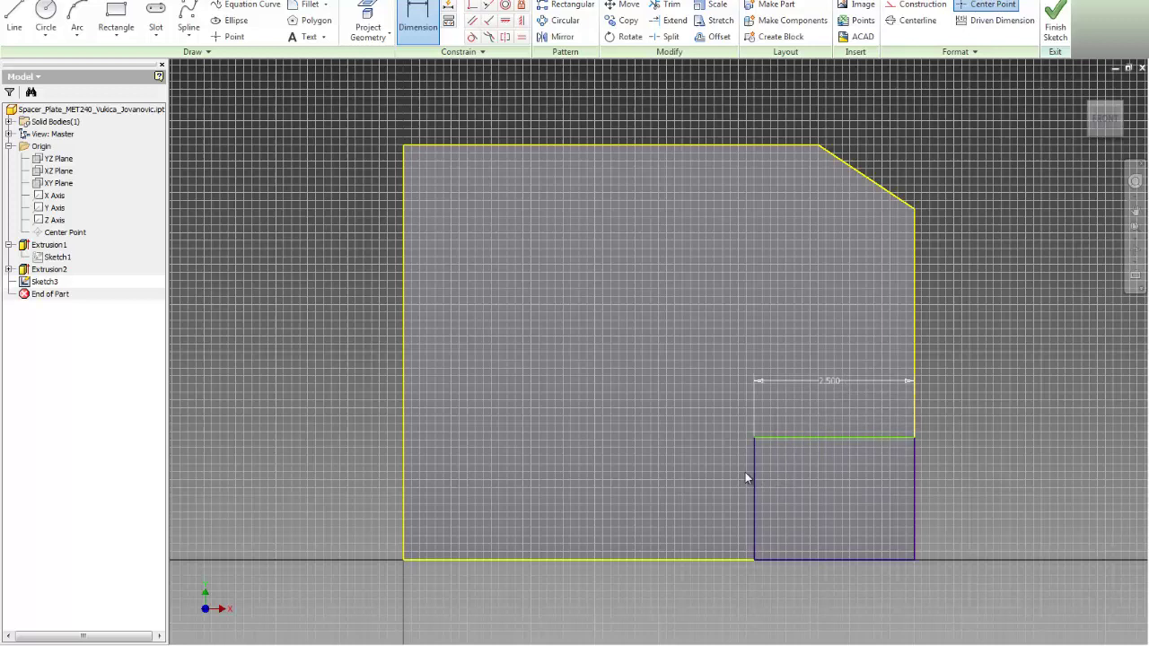
left_click(754, 496)
left_click(683, 497)
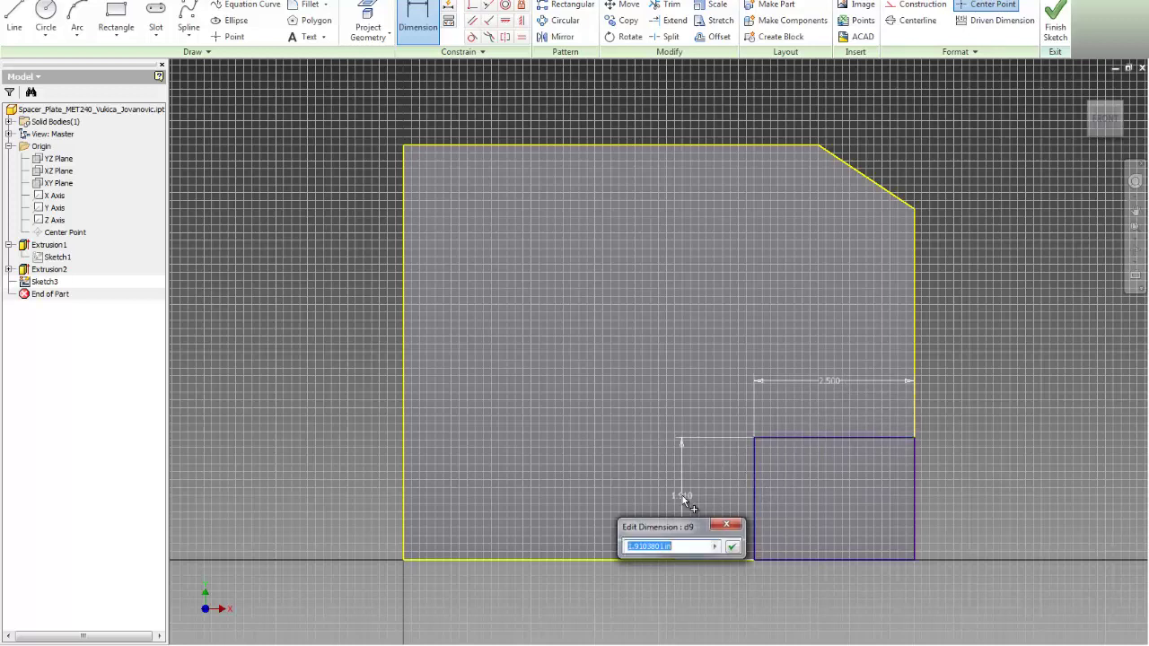
type("2.5")
key("Return")
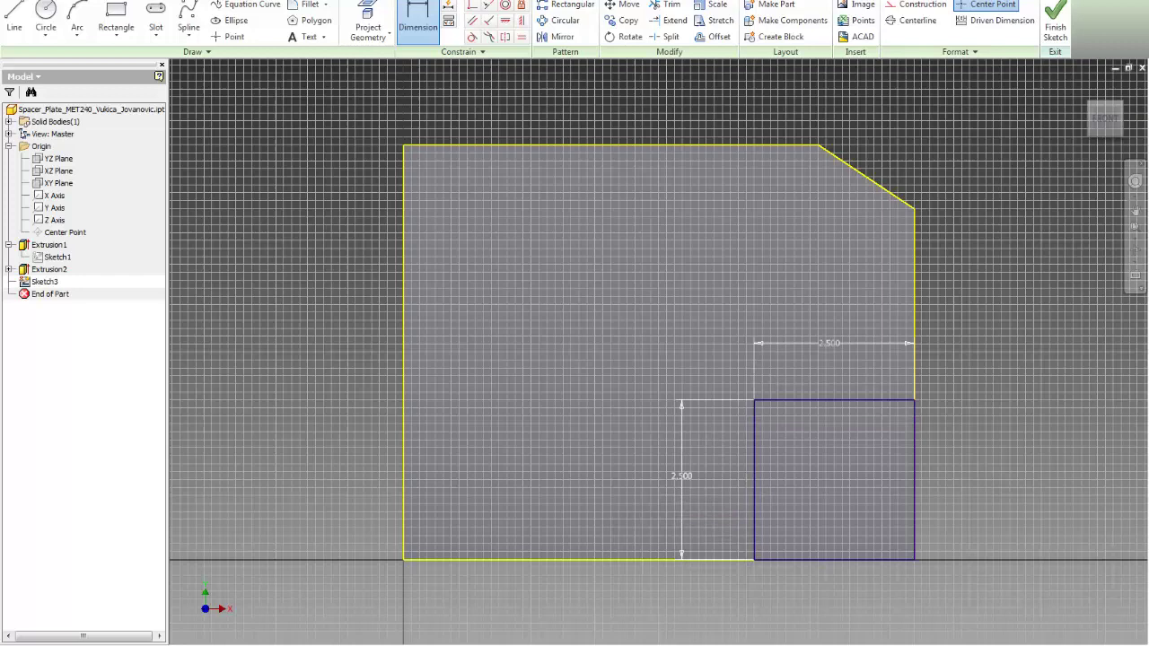
left_click(1057, 27)
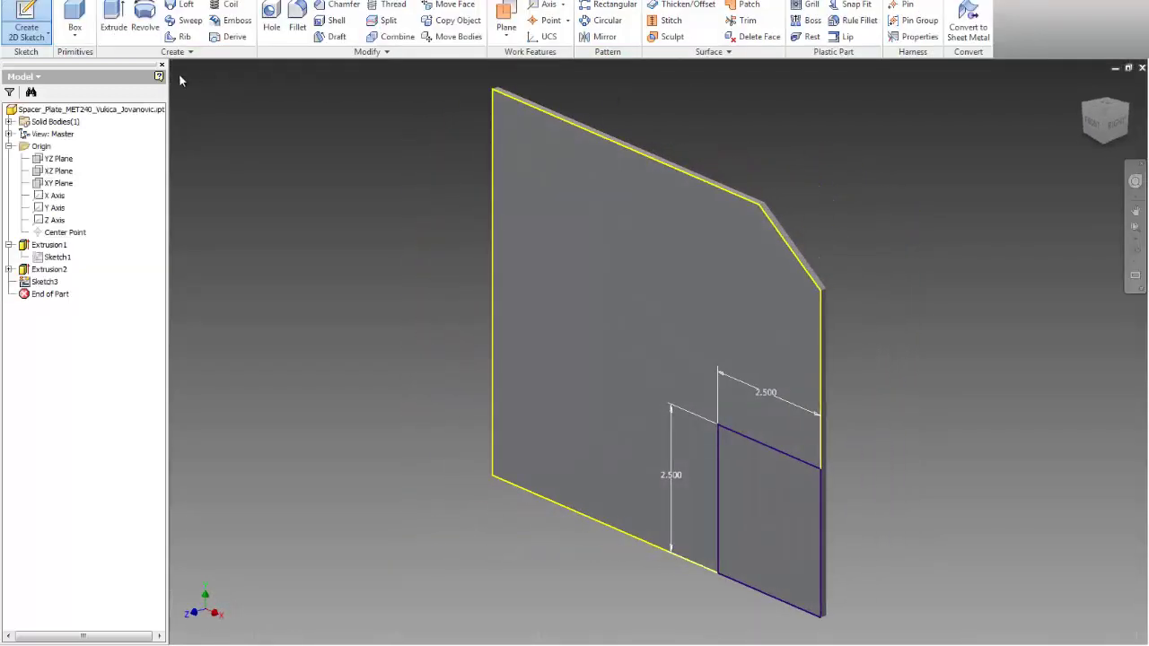
Step: Extrude the 2.5 × 2.5 square as a Through All cut, creating Extrusion3
left_click(117, 27)
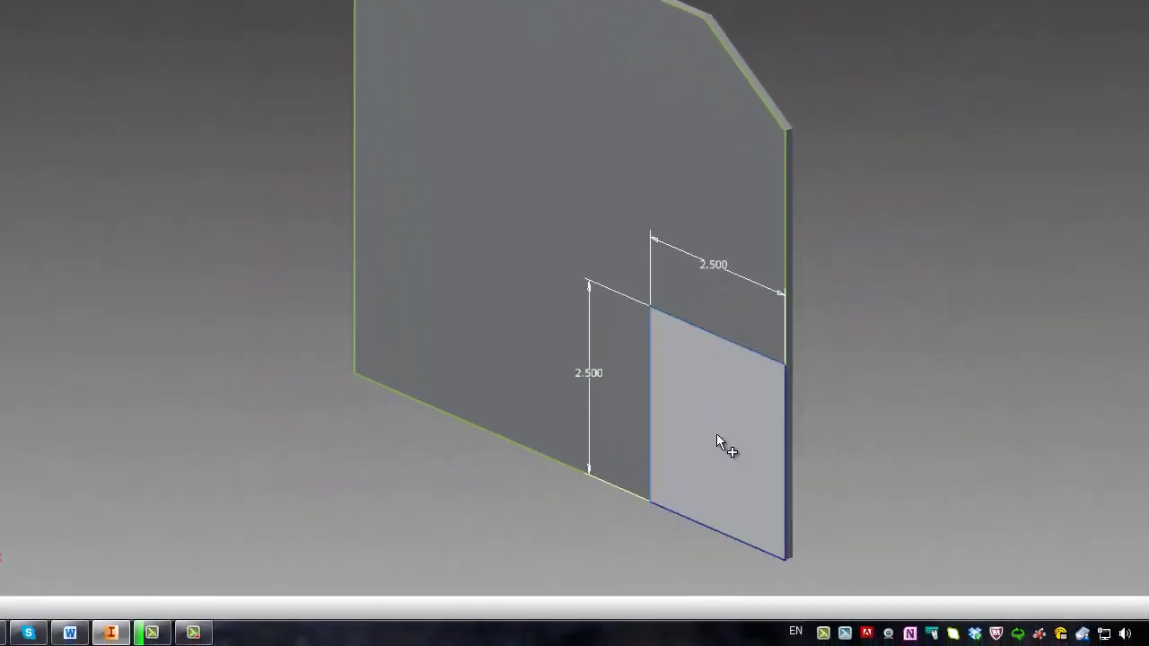
left_click(717, 438)
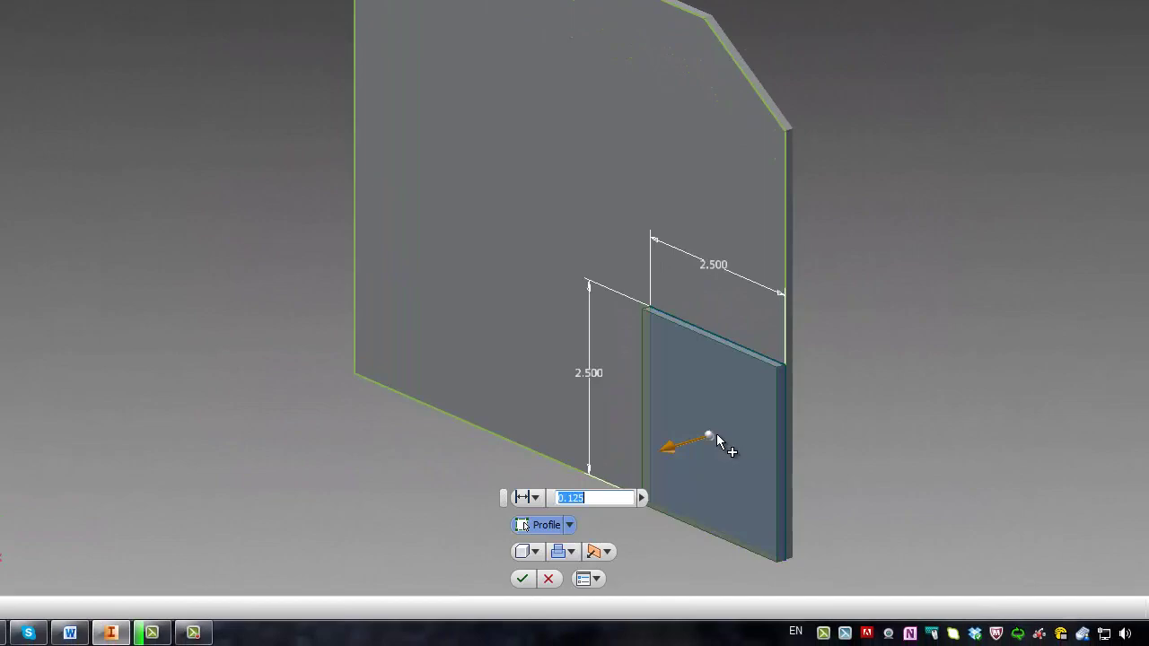
left_click(571, 552)
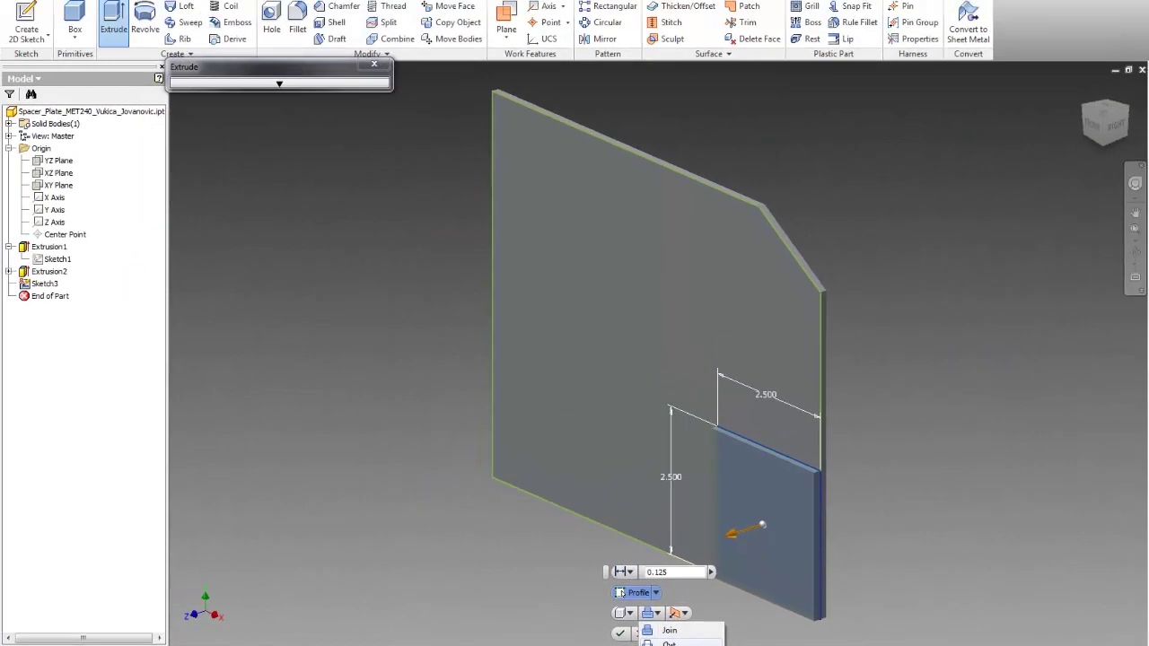
left_click(574, 574)
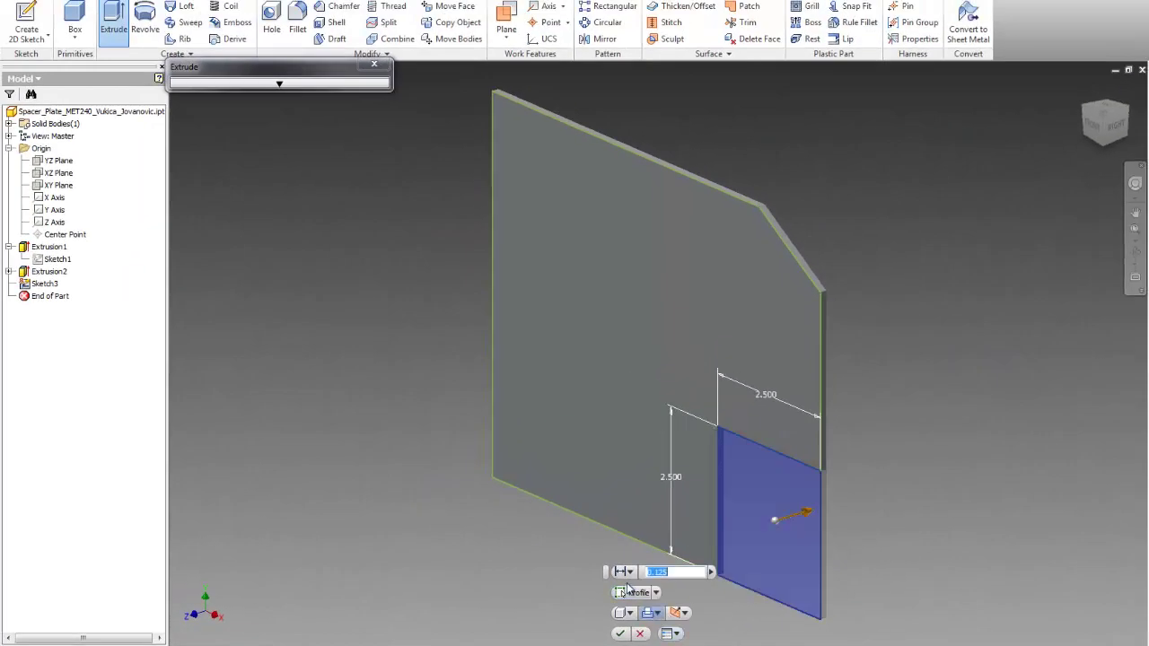
left_click(629, 571)
left_click(645, 639)
left_click(621, 634)
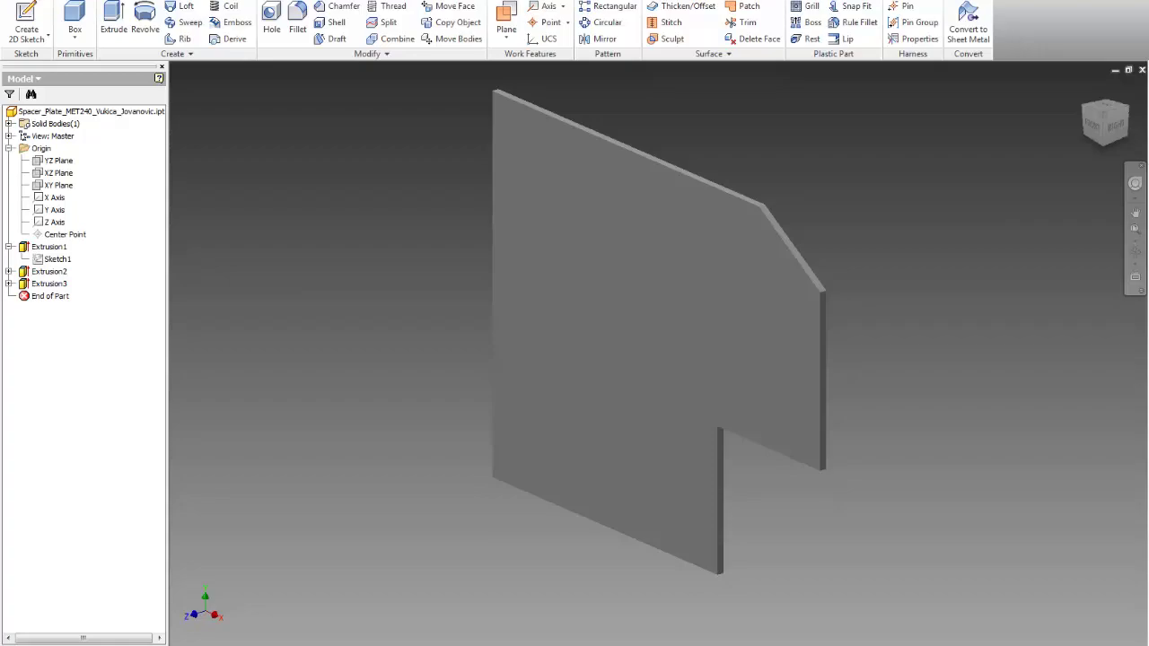
key("alt+Tab")
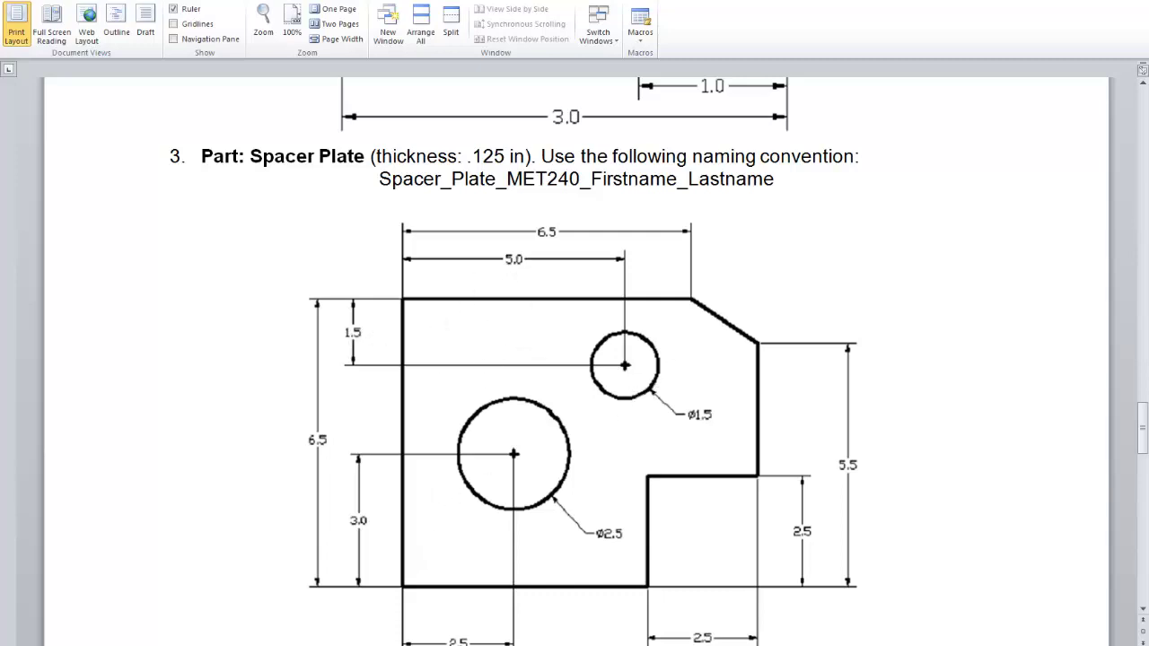
key("alt+Tab")
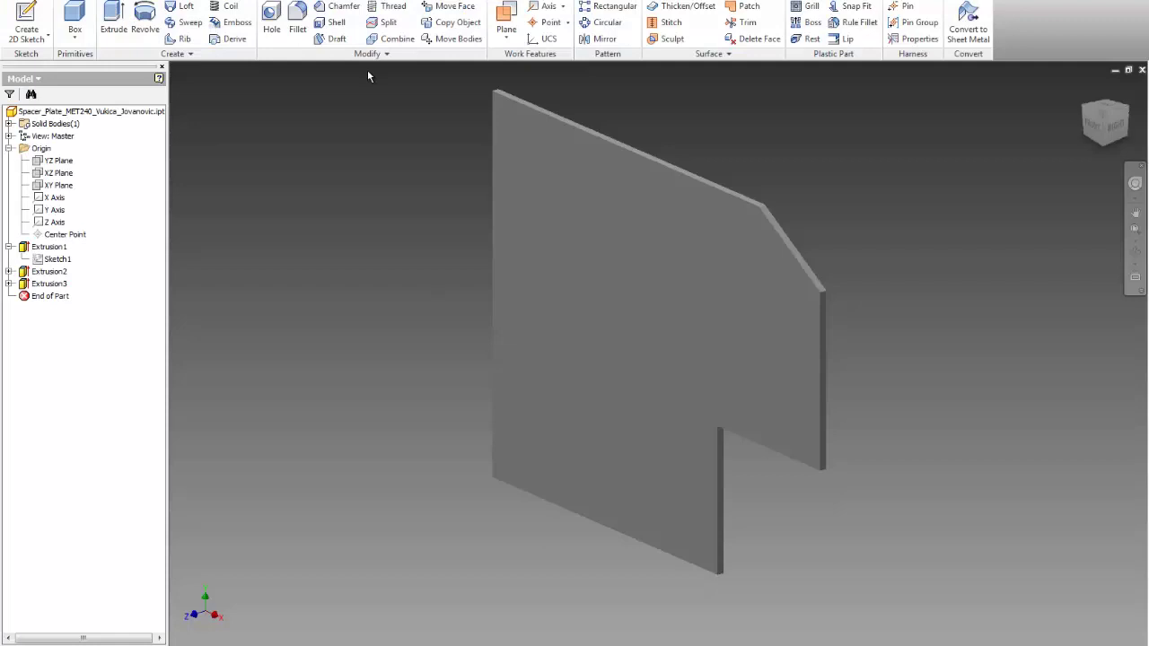
Step: Add Hole1, a Ø1.5 in through-all hole on the plate face, referenced from the left edge
left_click(269, 15)
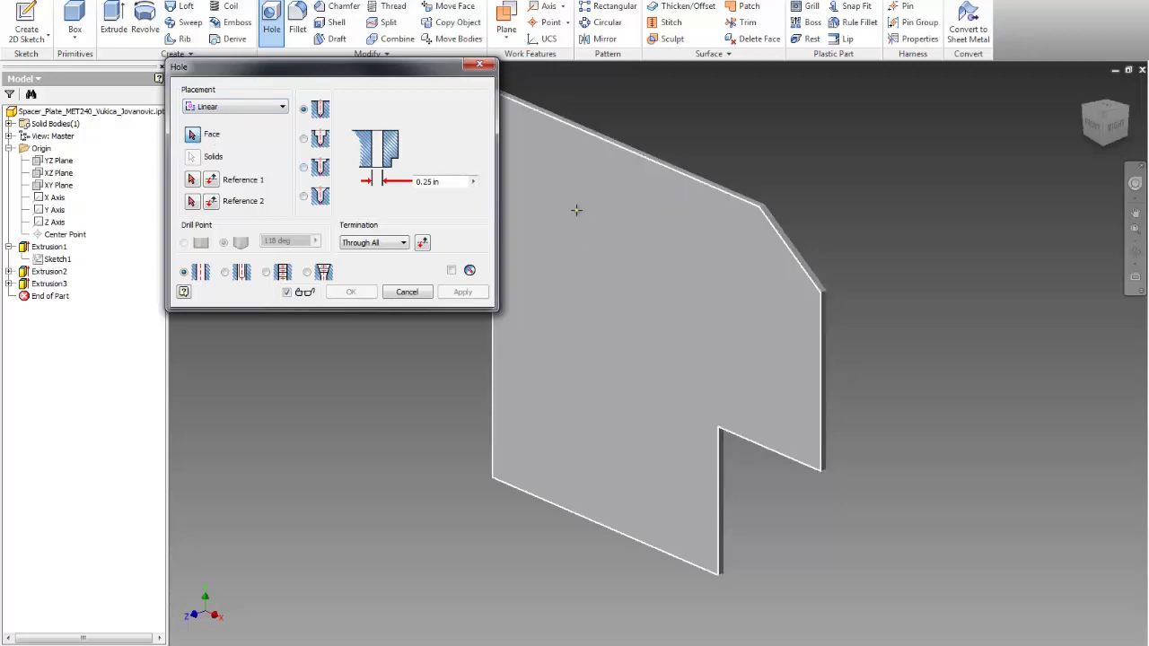
left_click(584, 239)
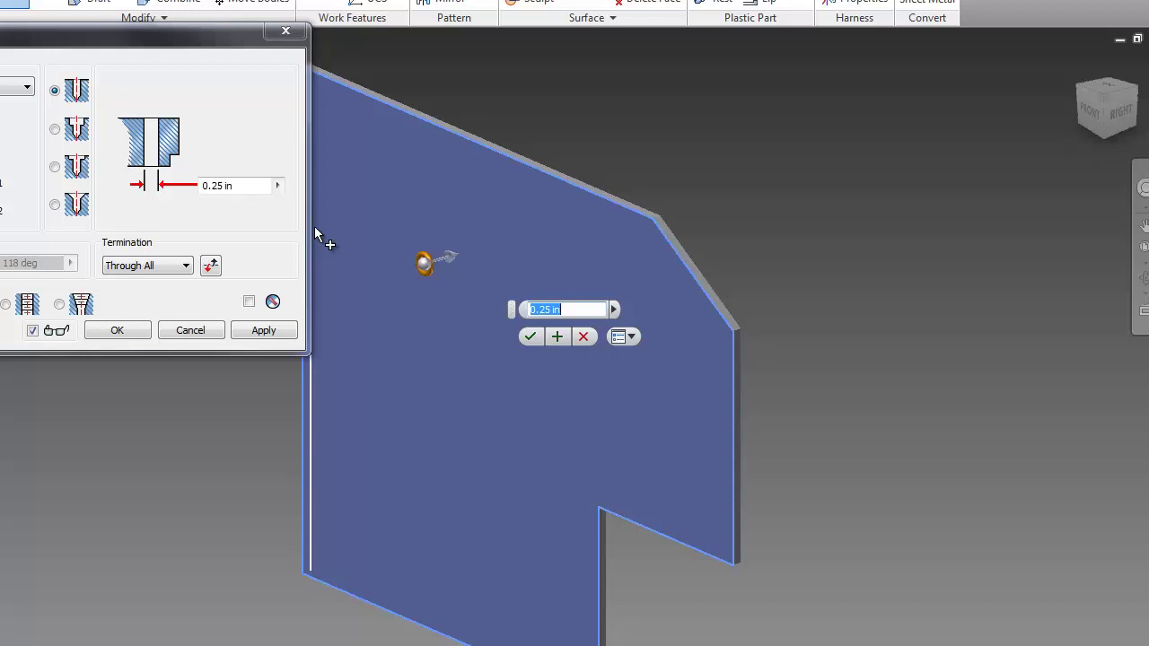
type("1.5")
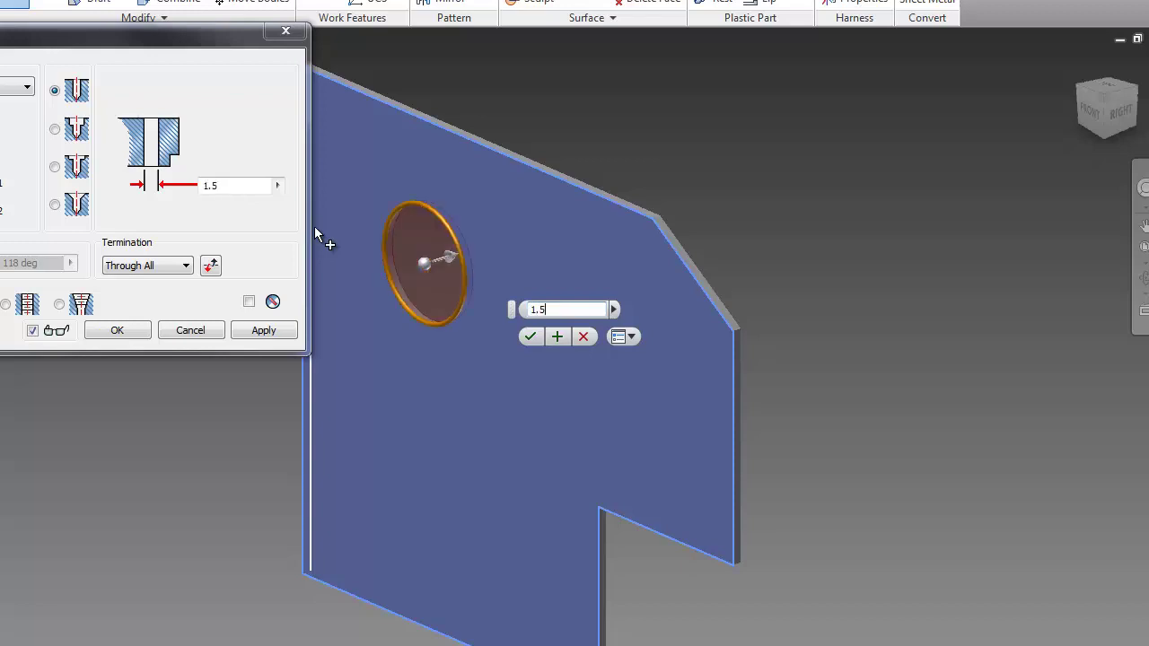
left_click_drag(193, 40, 92, 70)
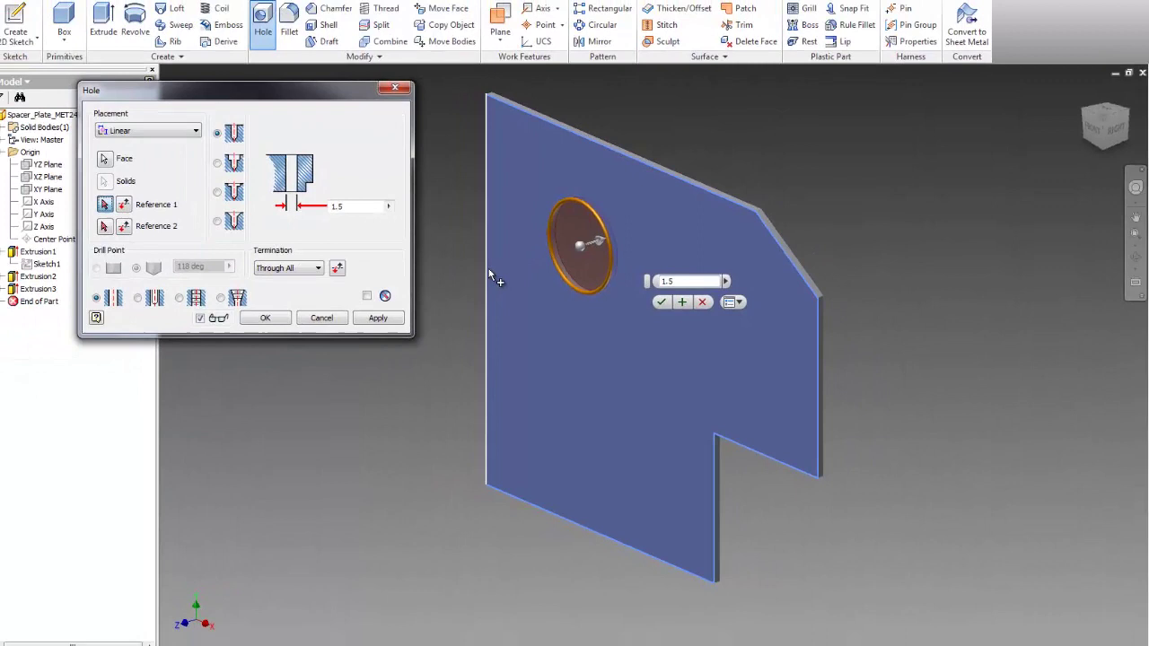
left_click(307, 293)
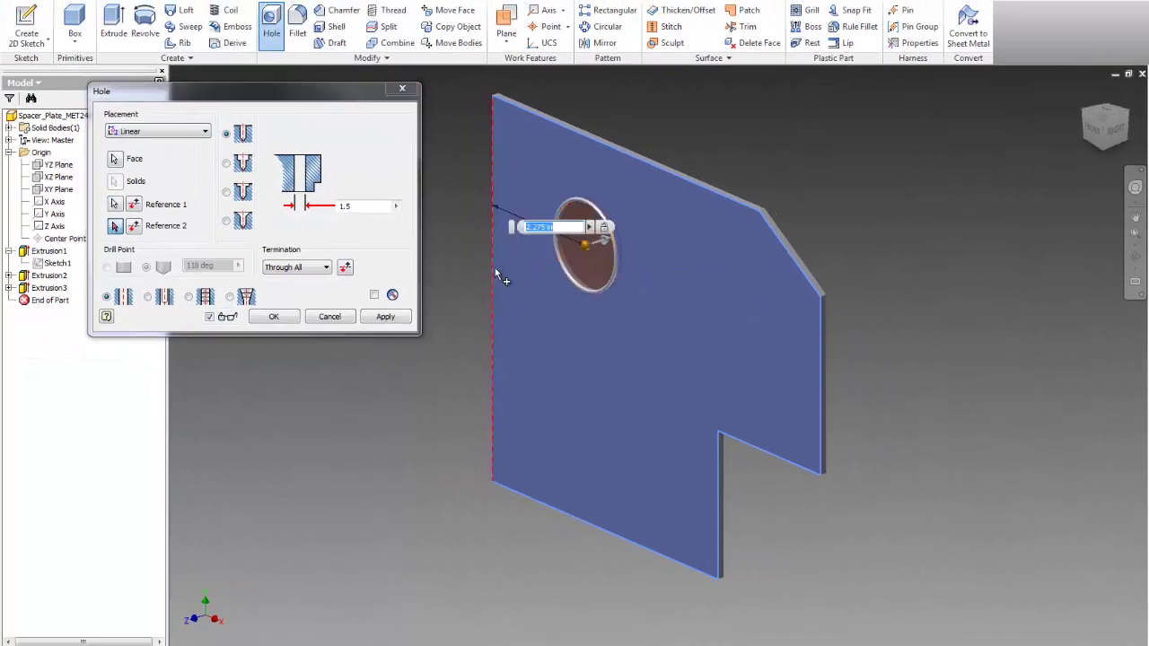
key("Return")
key("Return")
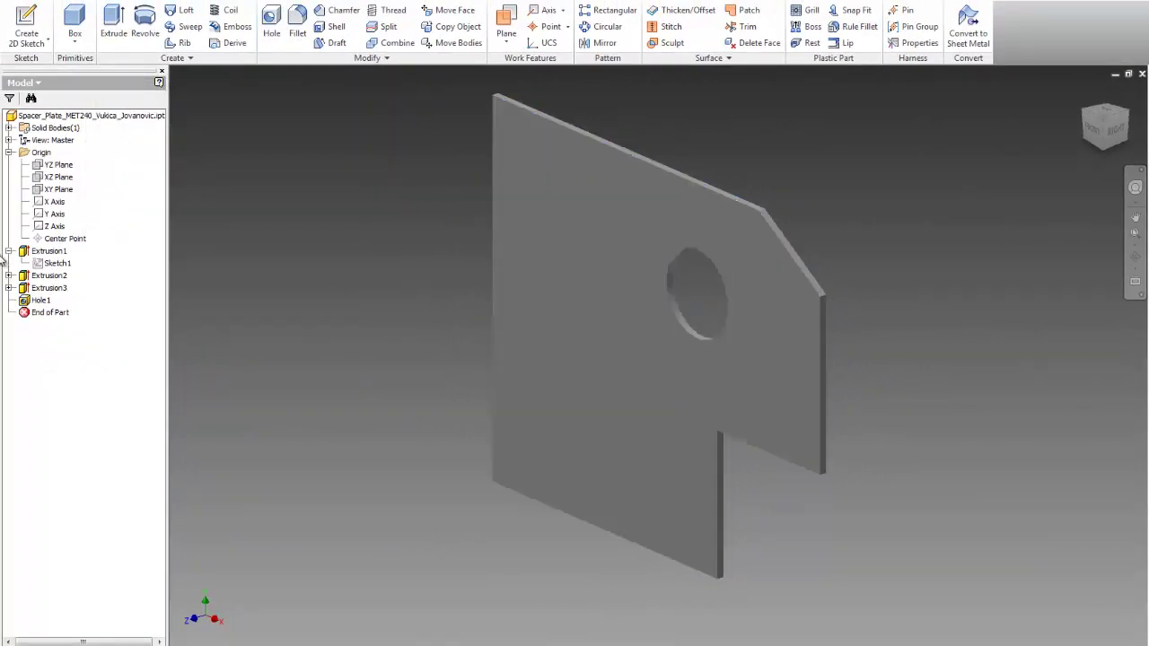
Step: Edit Hole1 to add a second reference, 1.5 in from the plate's top edge
right_click(36, 302)
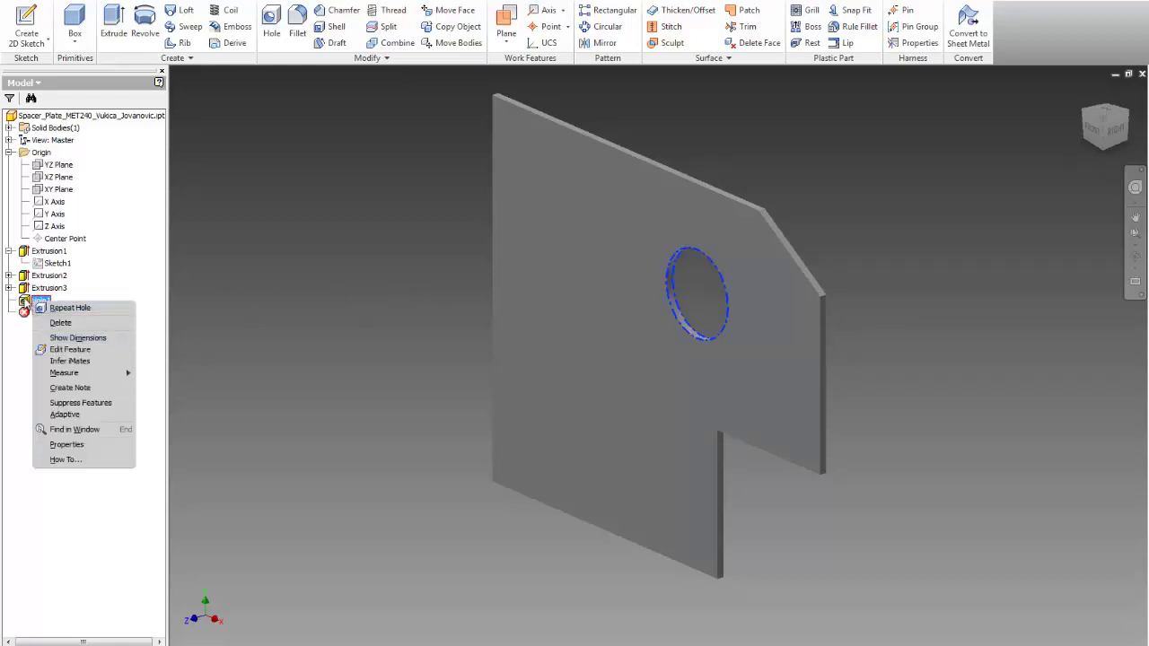
left_click(65, 351)
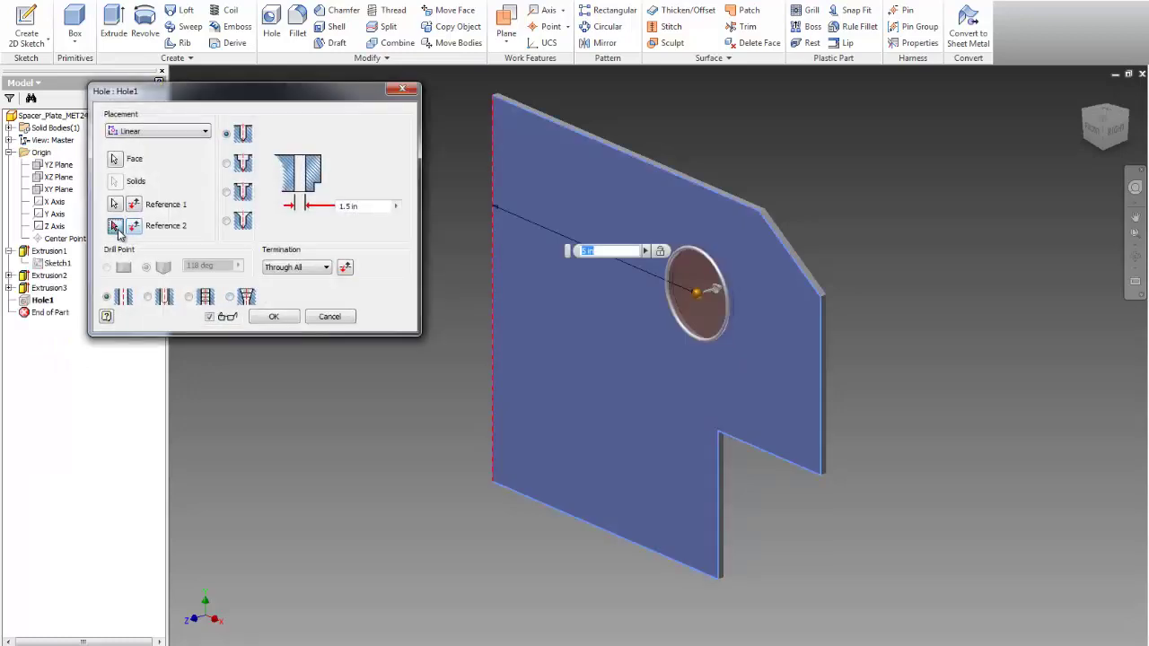
left_click(115, 226)
left_click(542, 119)
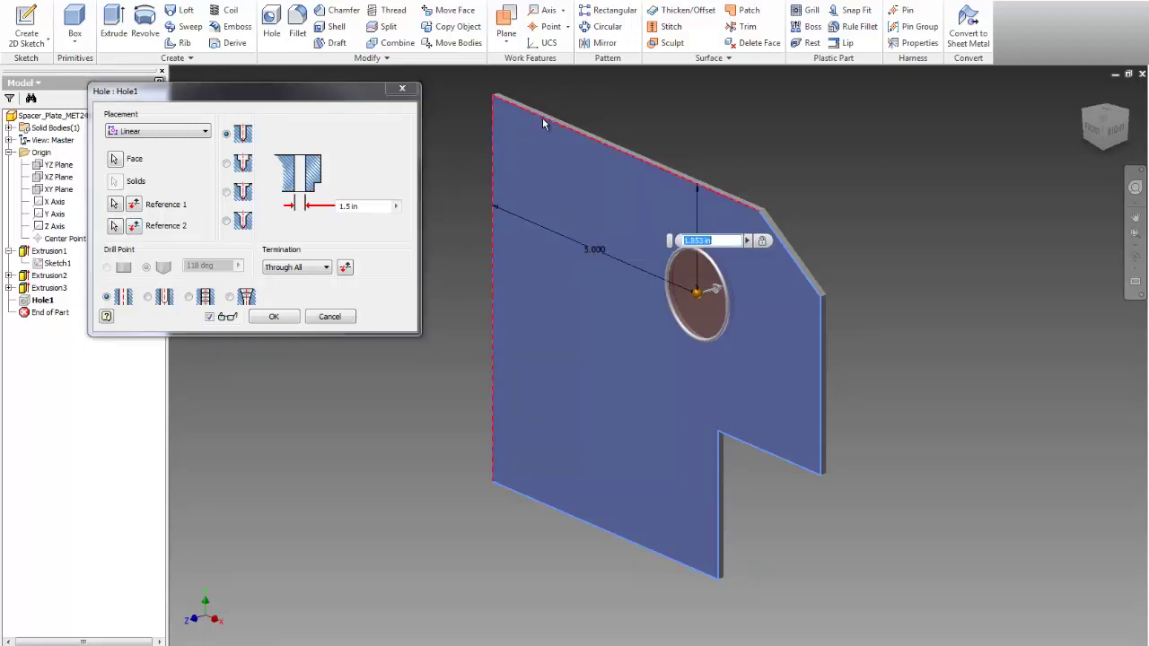
type("1.5")
key("Return")
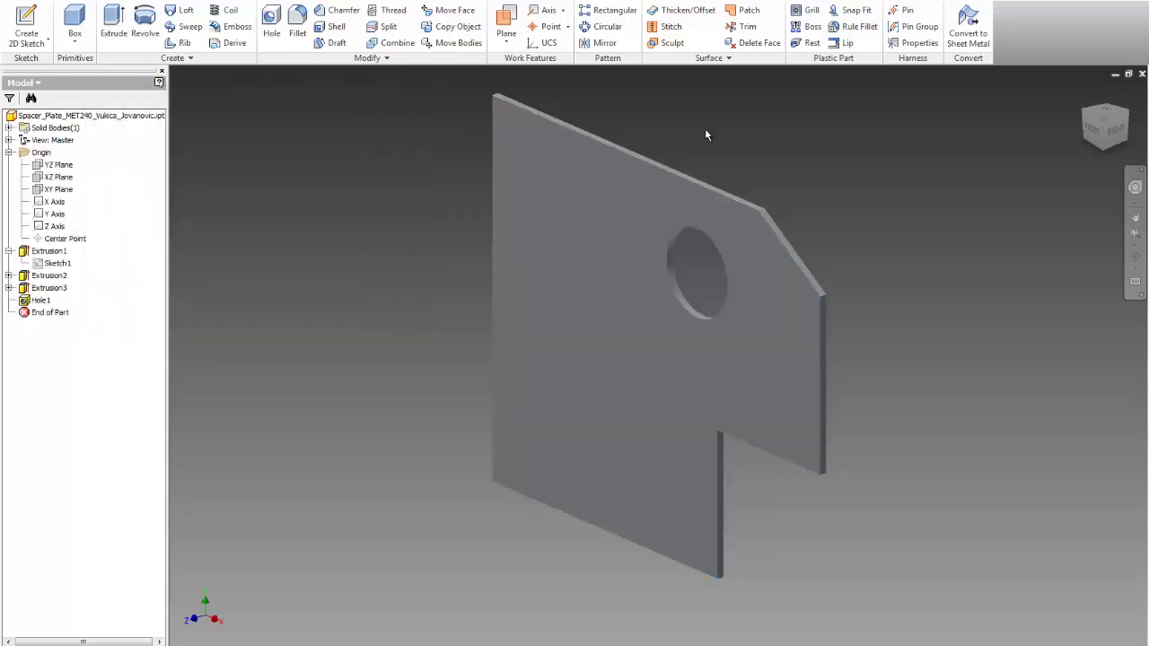
Step: Add Hole2, a Ø2.5 in through hole in the lower-left area, 2.5 in from the left edge
left_click(270, 21)
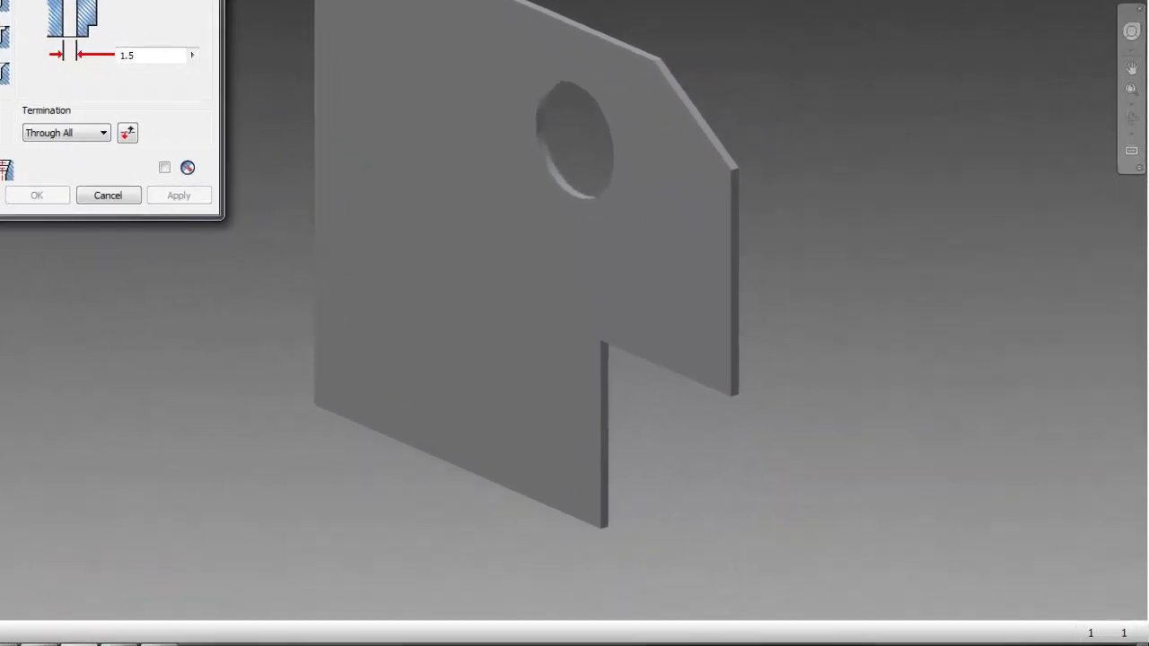
key("alt+Tab")
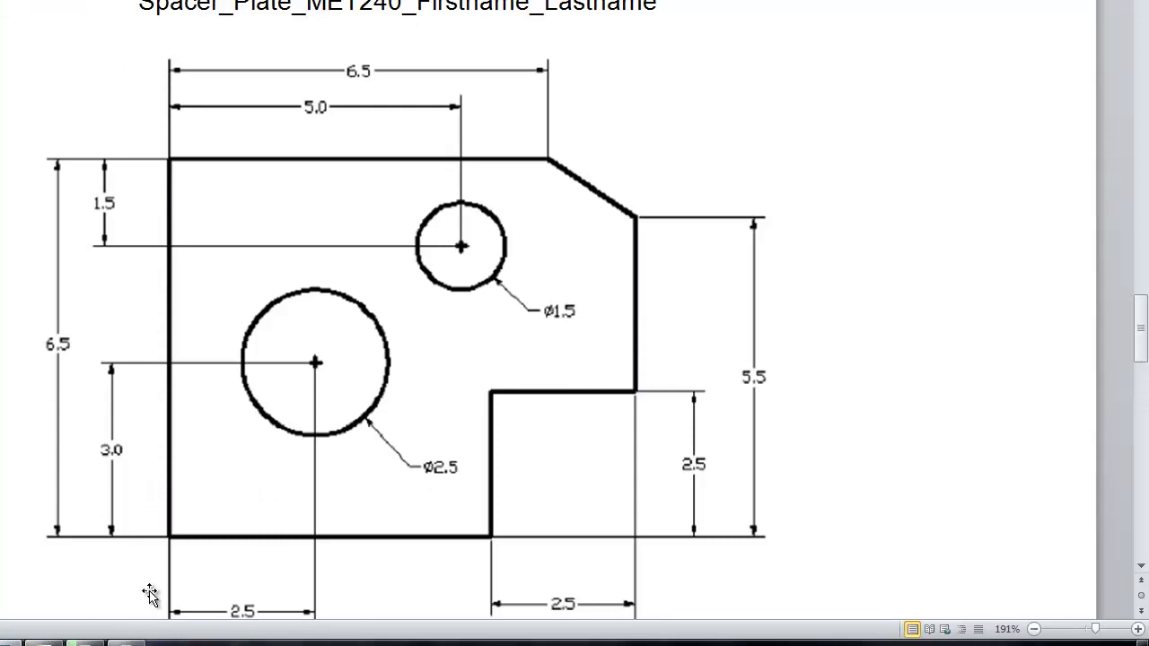
key("alt+Tab")
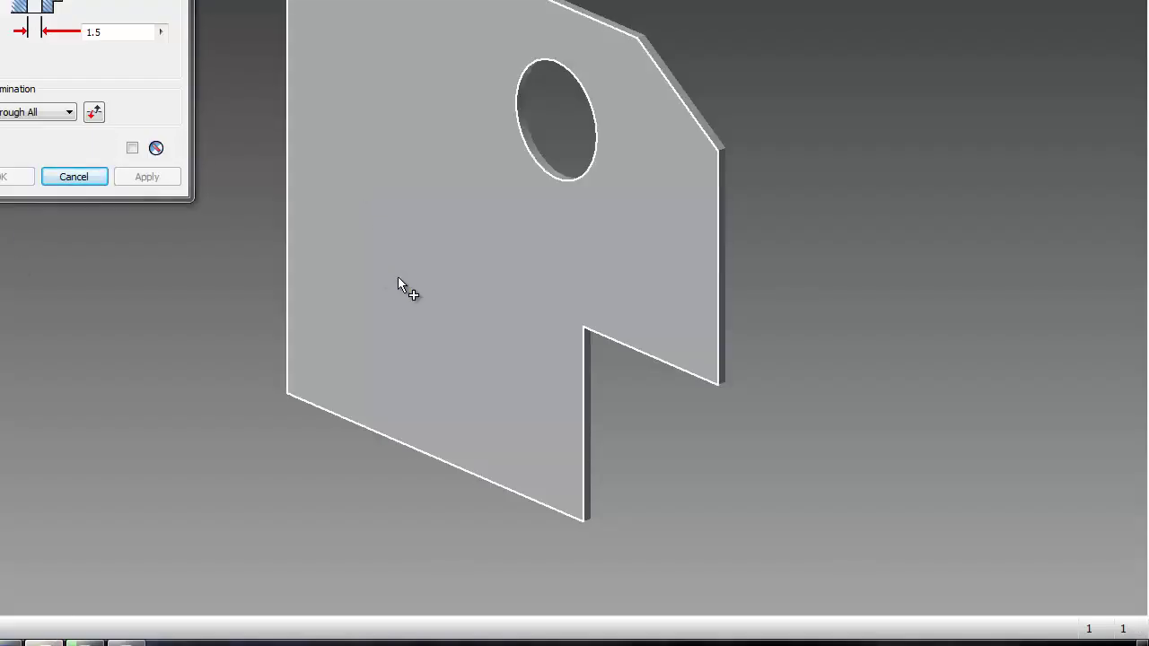
left_click(398, 276)
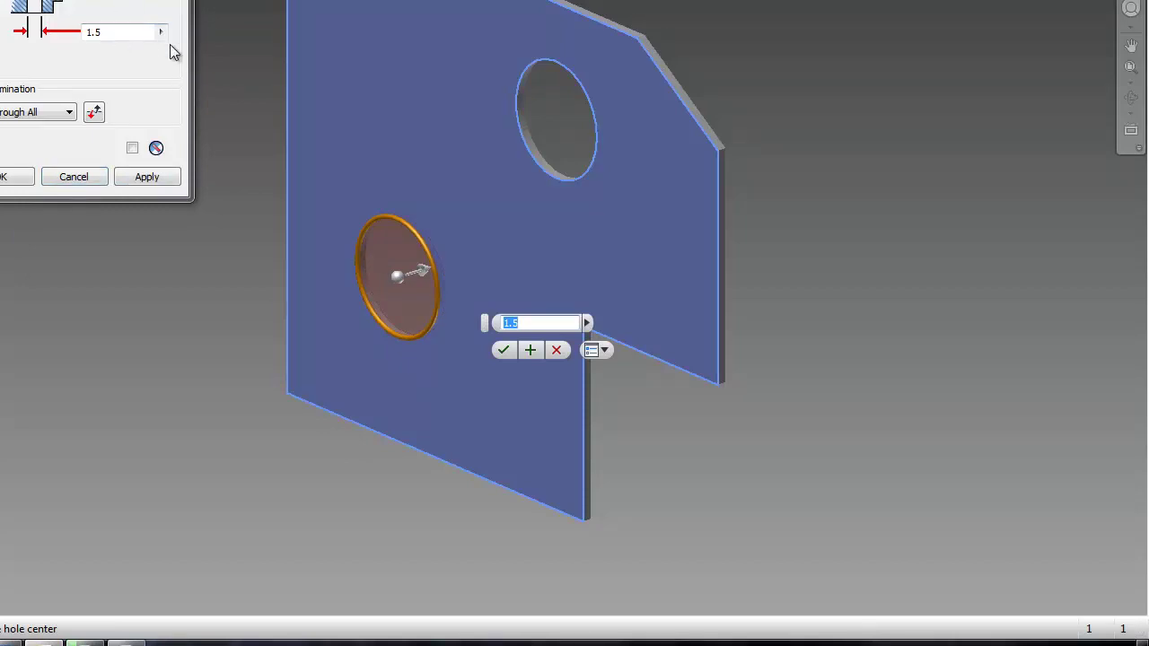
type("2.5")
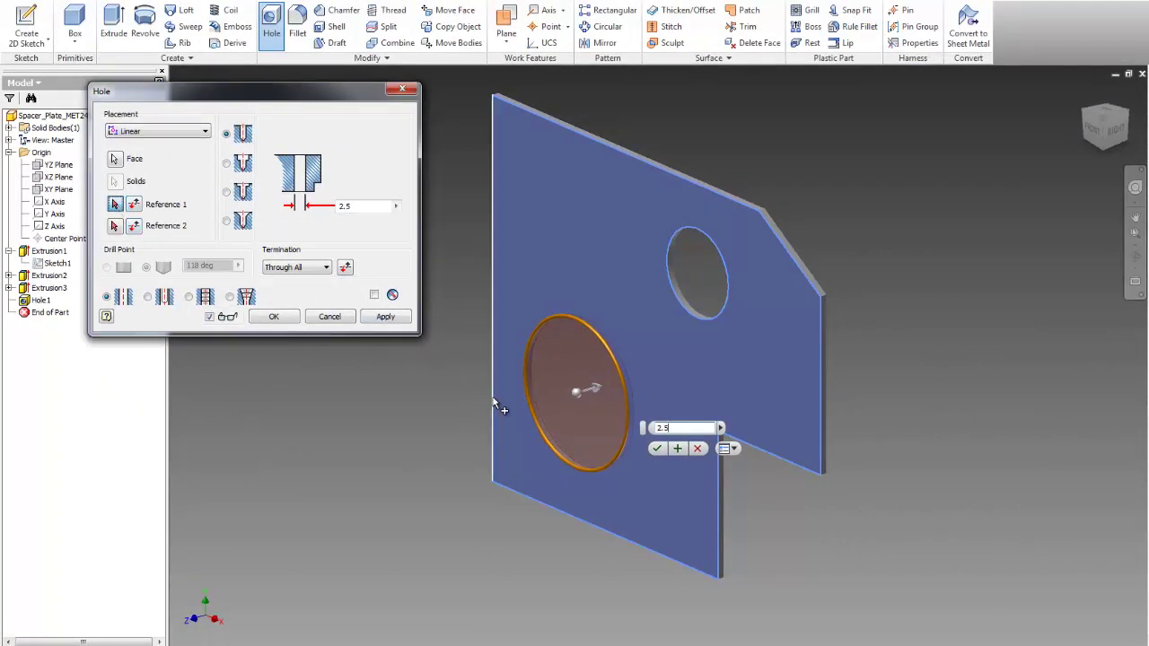
left_click(493, 404)
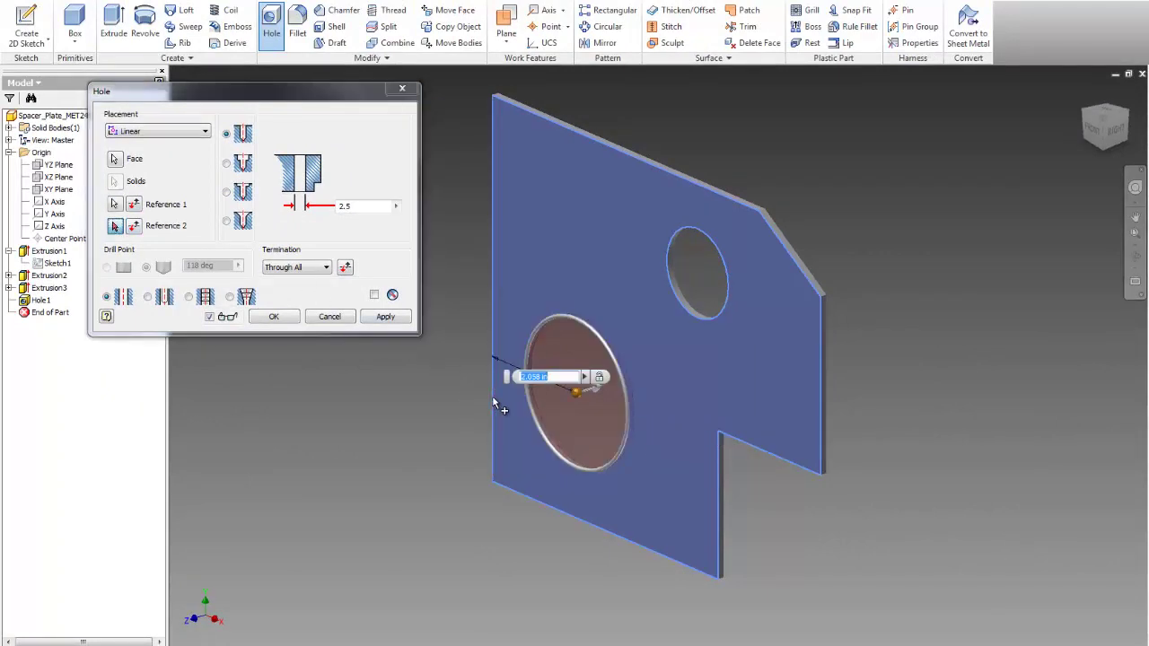
type("2.5")
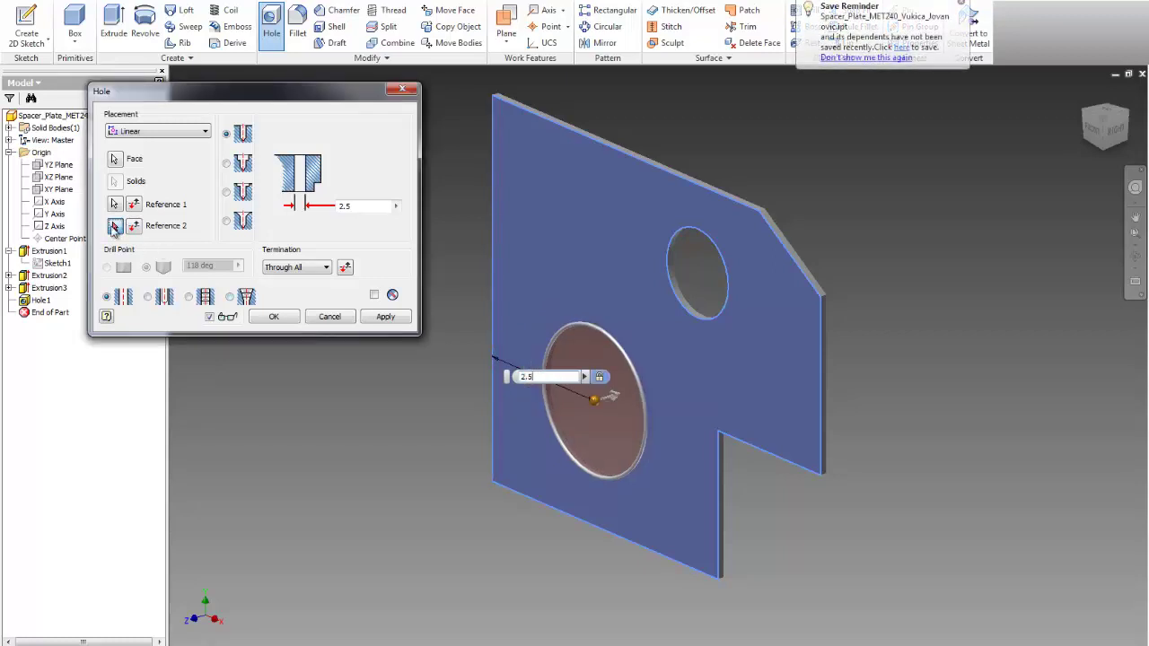
left_click(114, 227)
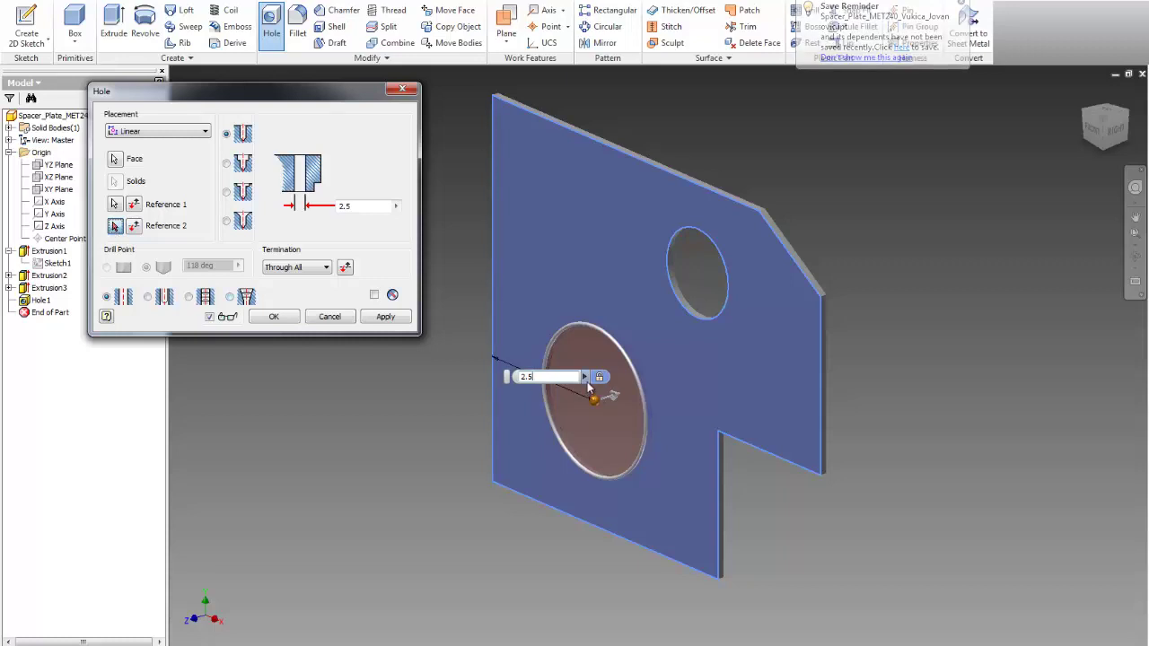
left_click(585, 377)
left_click(585, 377)
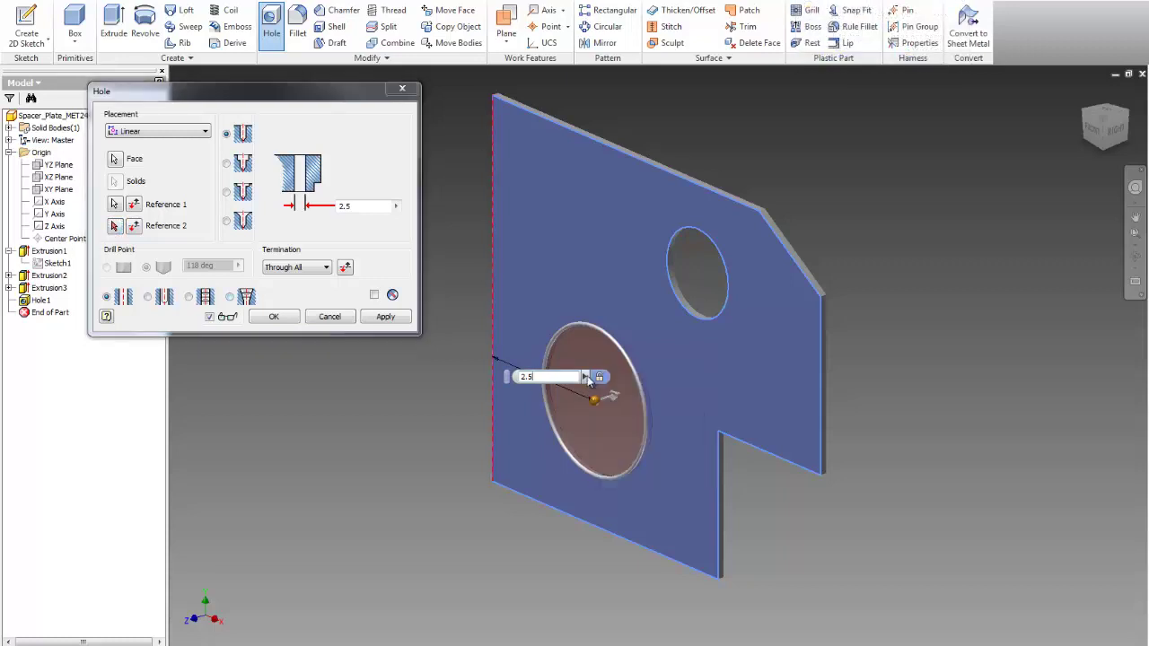
key("Return")
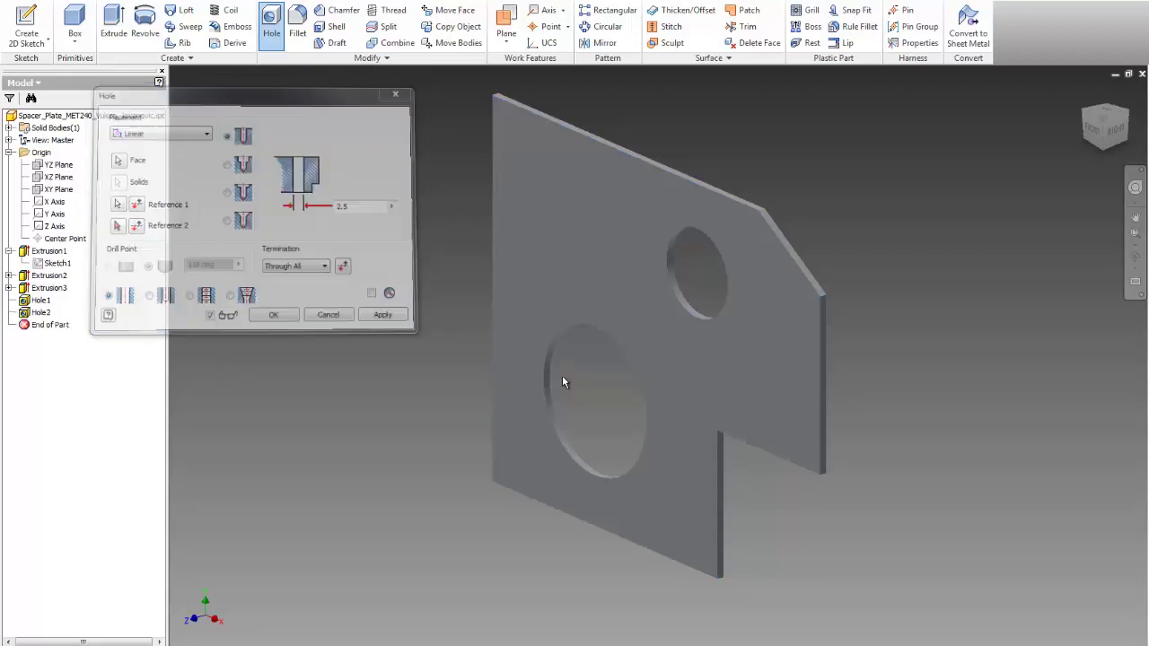
Step: Edit Hole2 to also dimension it from the plate's bottom edge
right_click(45, 319)
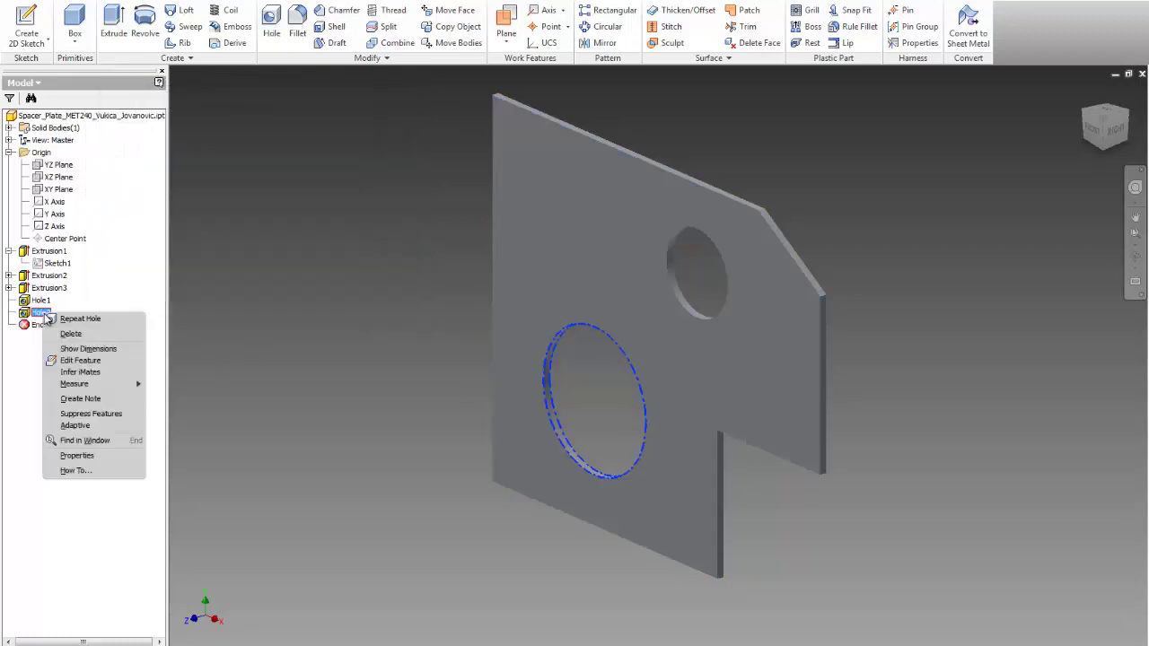
left_click(68, 364)
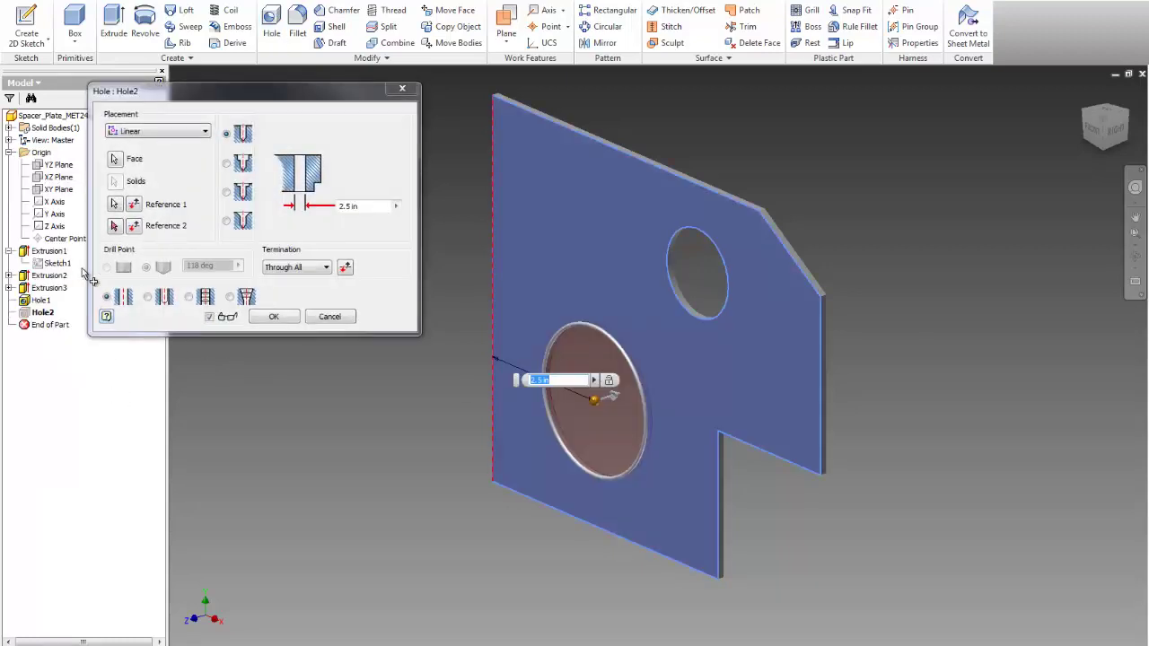
left_click(542, 504)
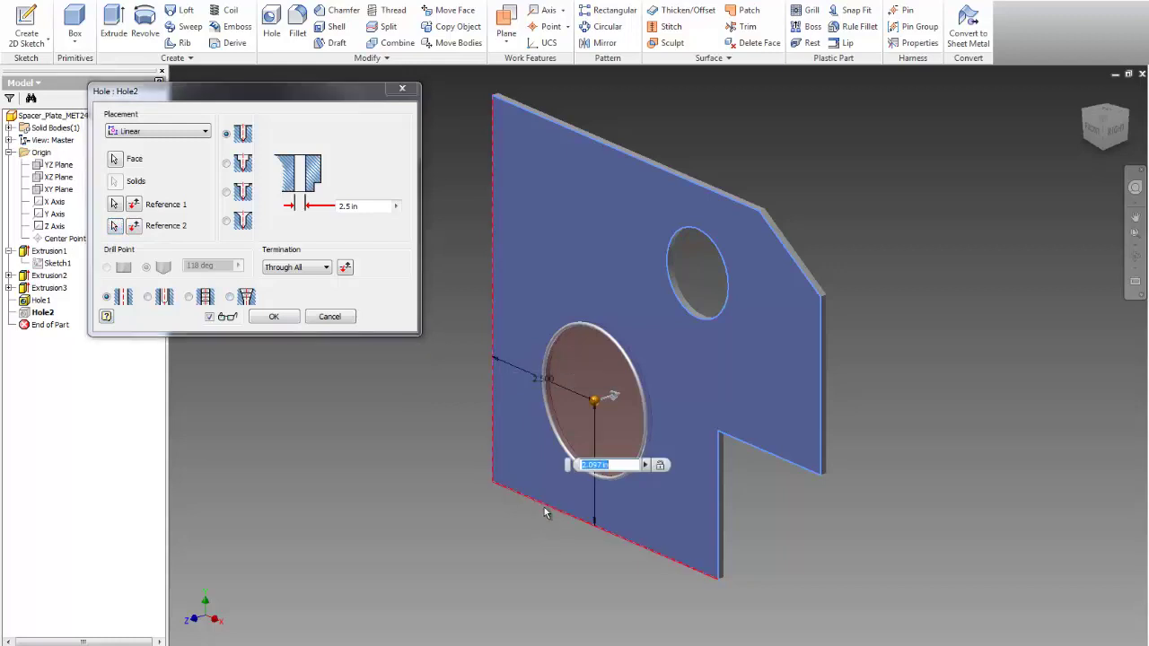
key("Return")
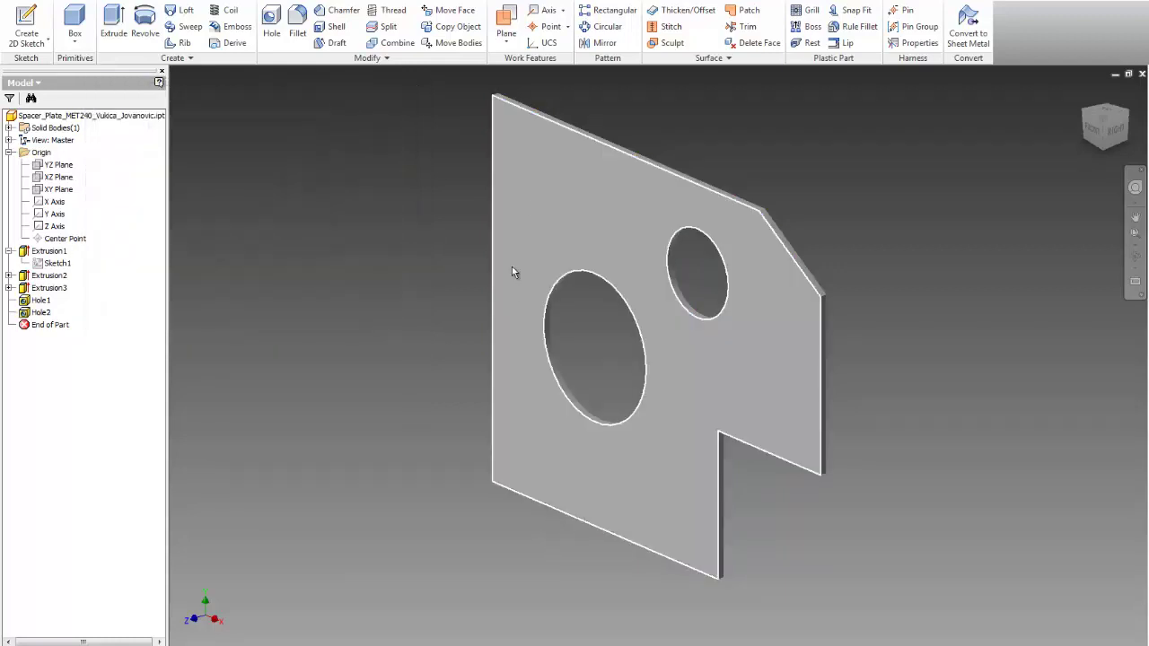